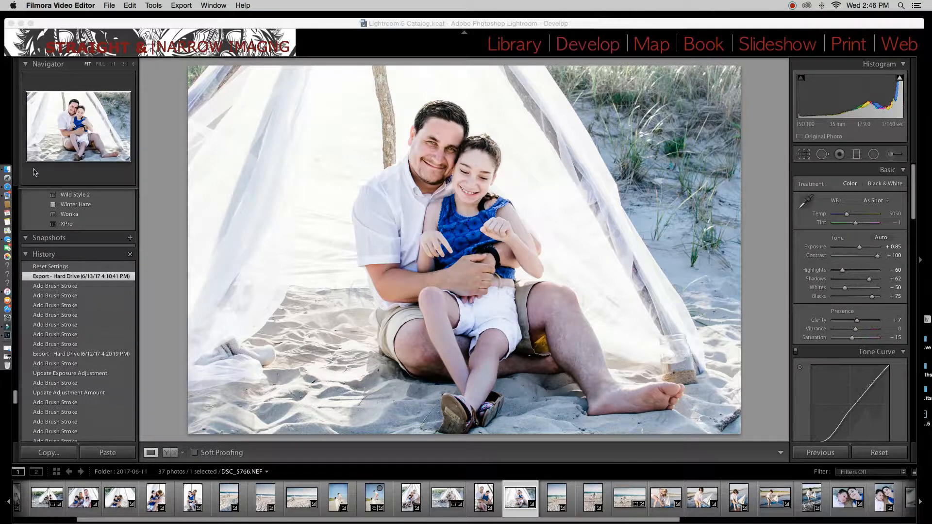
Switch to Safari, browse the Photoshop actions and Lightroom presets on the Greater Than Gatsby website, and close the browser window
click(17, 190)
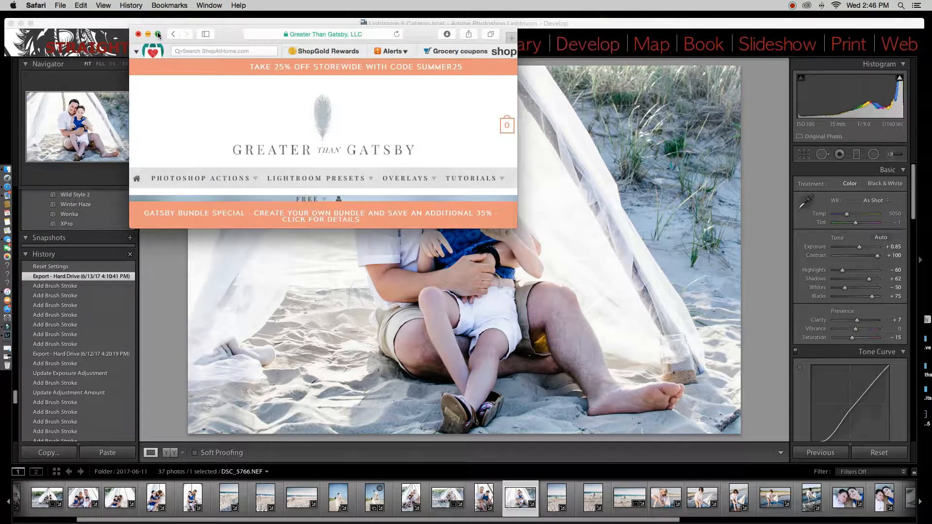
click(158, 34)
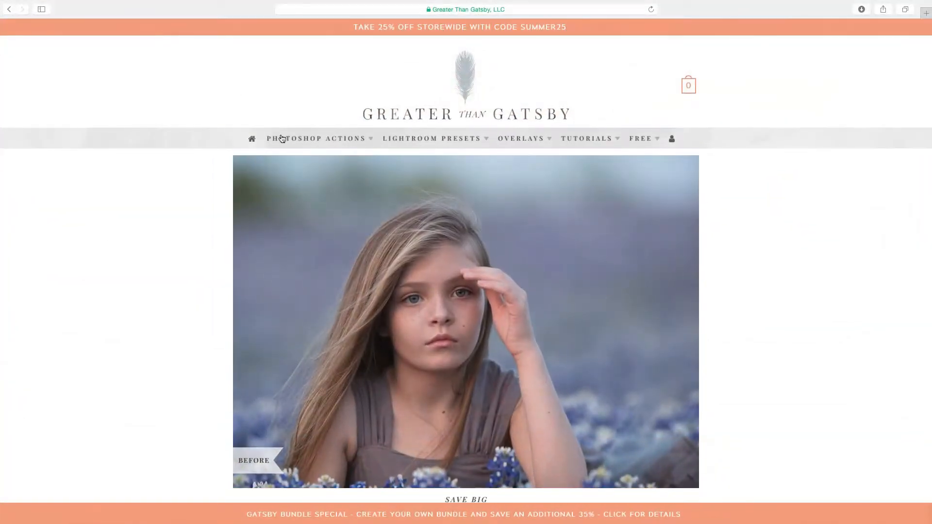
mouse_move(283, 142)
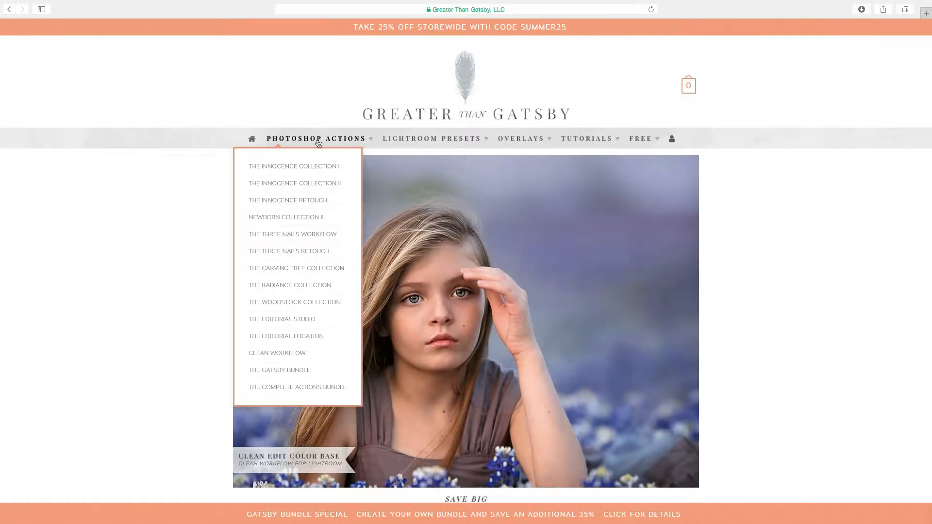
mouse_move(409, 143)
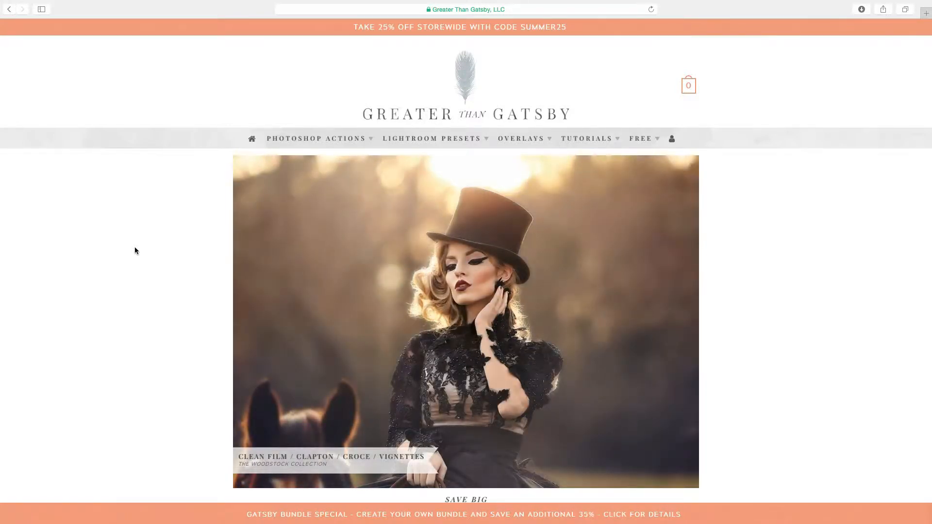
mouse_move(2, 2)
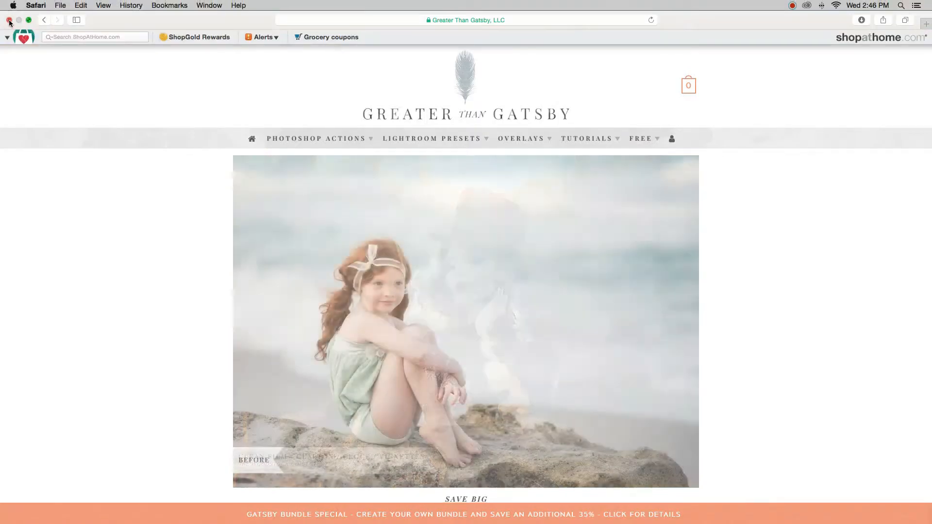
click(11, 21)
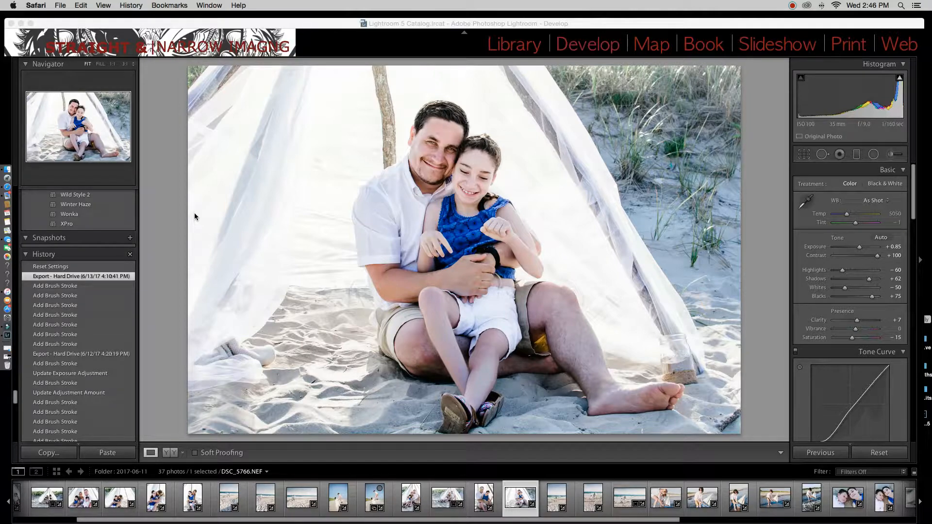
Reset the photo's develop settings and apply the 01-Chapel preset
click(895, 453)
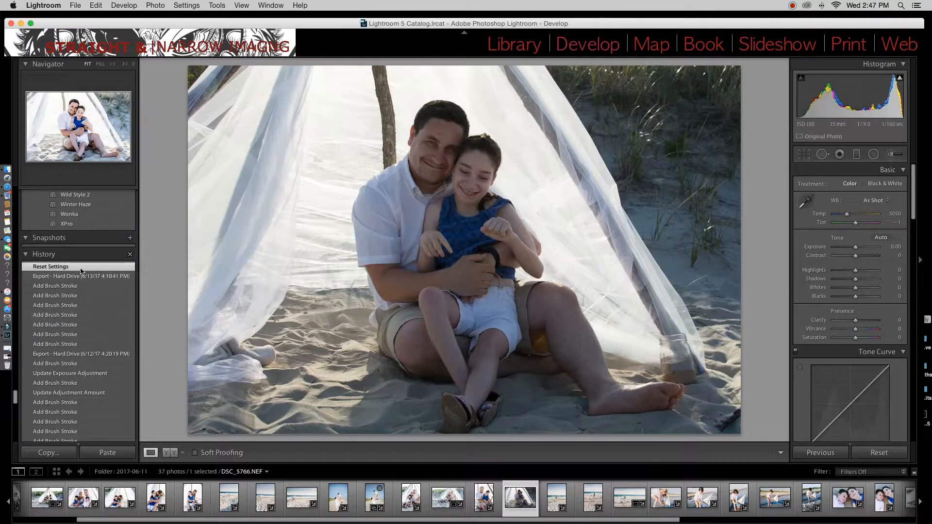
scroll(81, 270, up, 20)
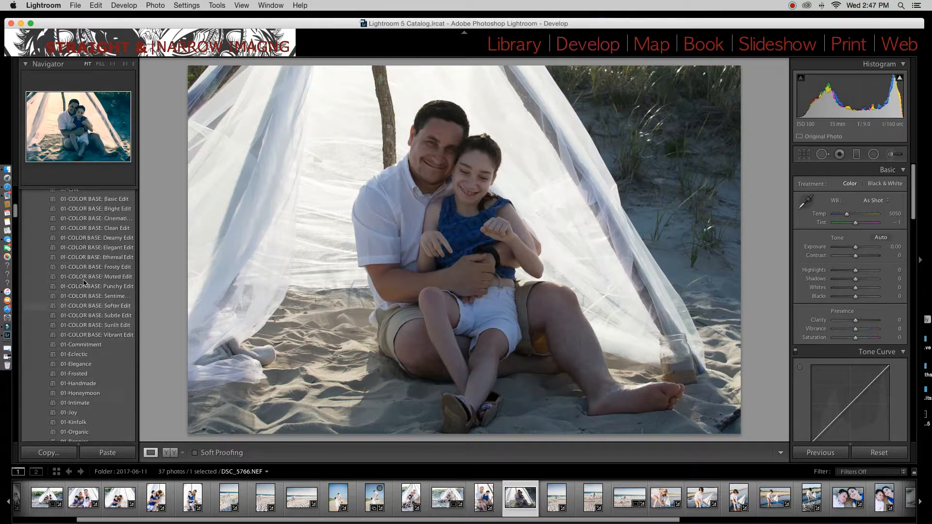
scroll(84, 281, up, 10)
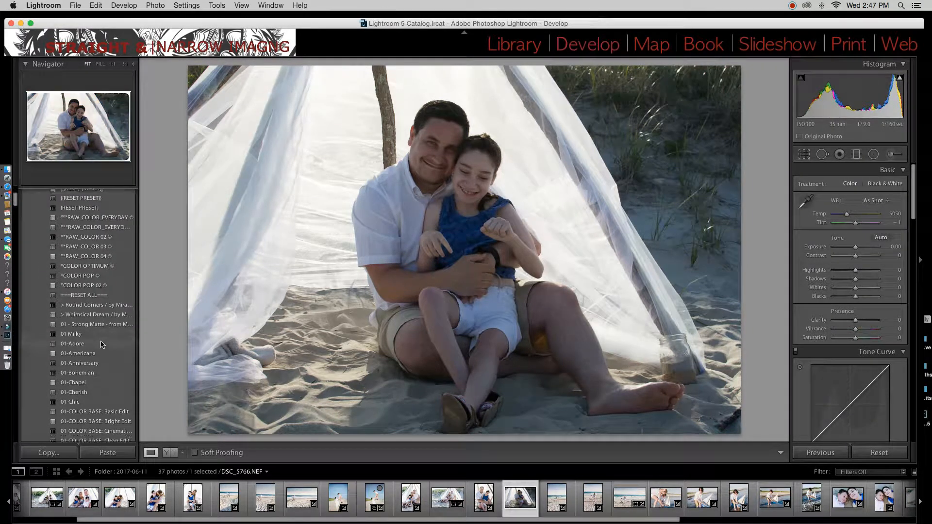
scroll(102, 344, down, 5)
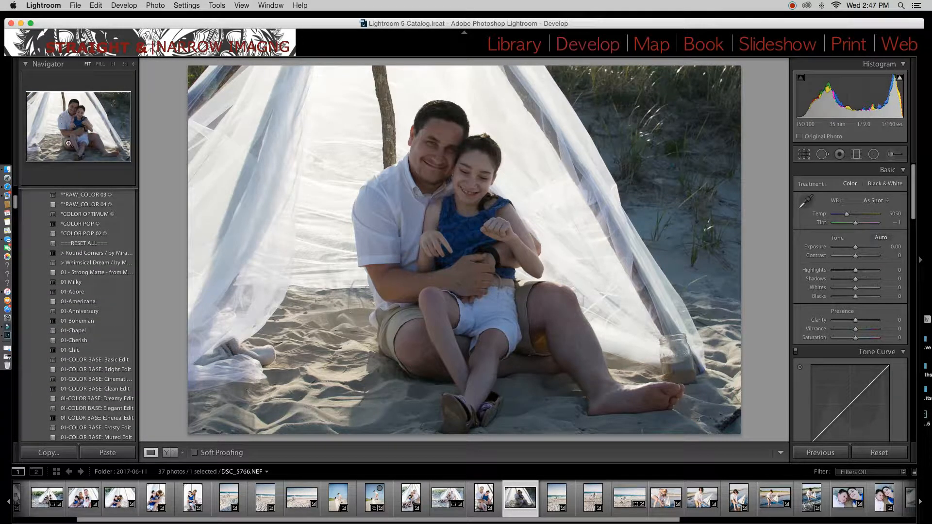
scroll(86, 303, down, 1)
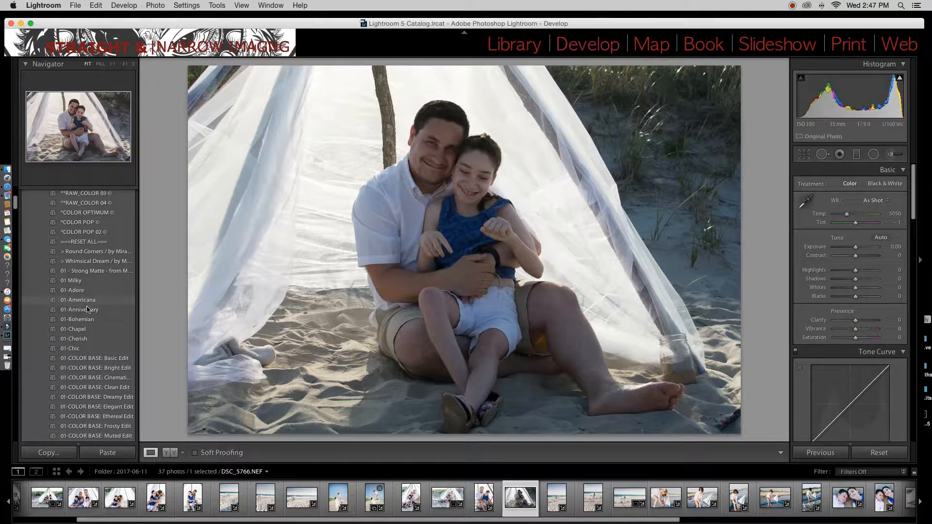
click(95, 332)
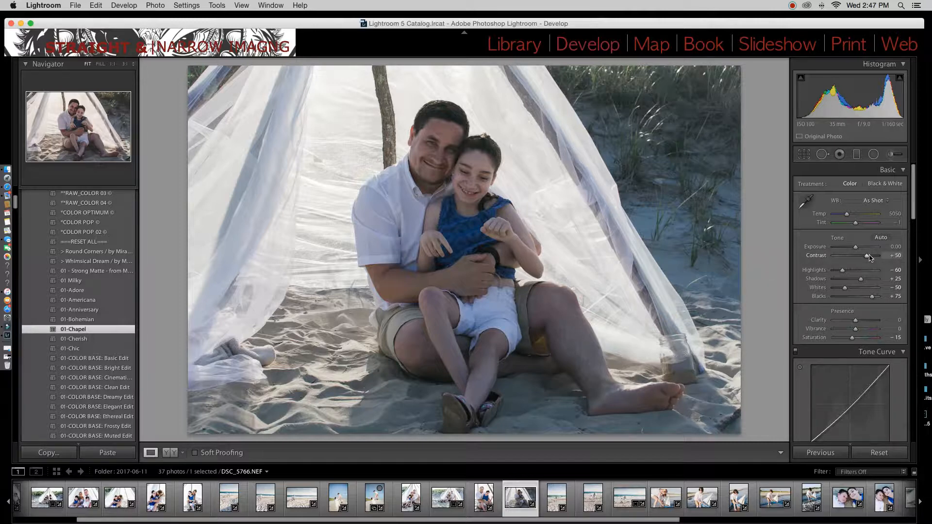
Set the photo's contrast to +100, exposure to +0.90 and shadows to +70
key(F2)
drag(867, 259, 879, 260)
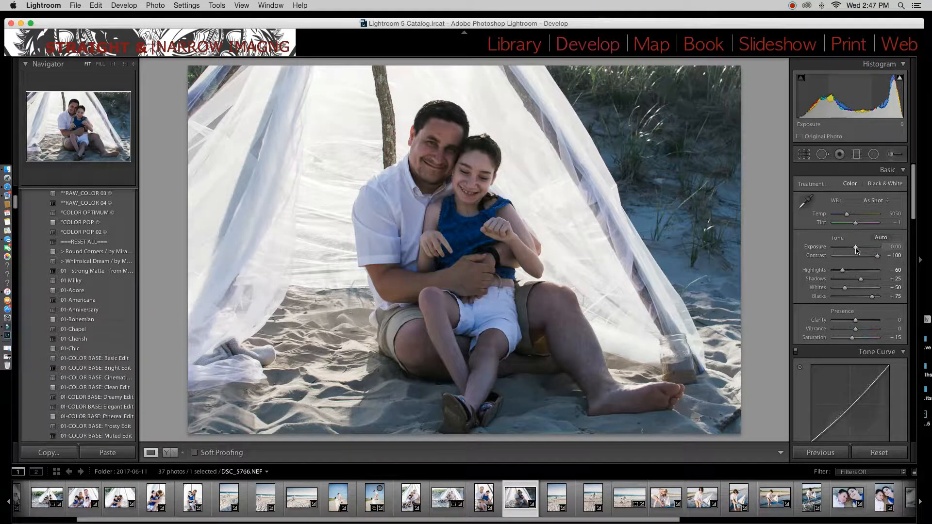
drag(856, 250, 860, 250)
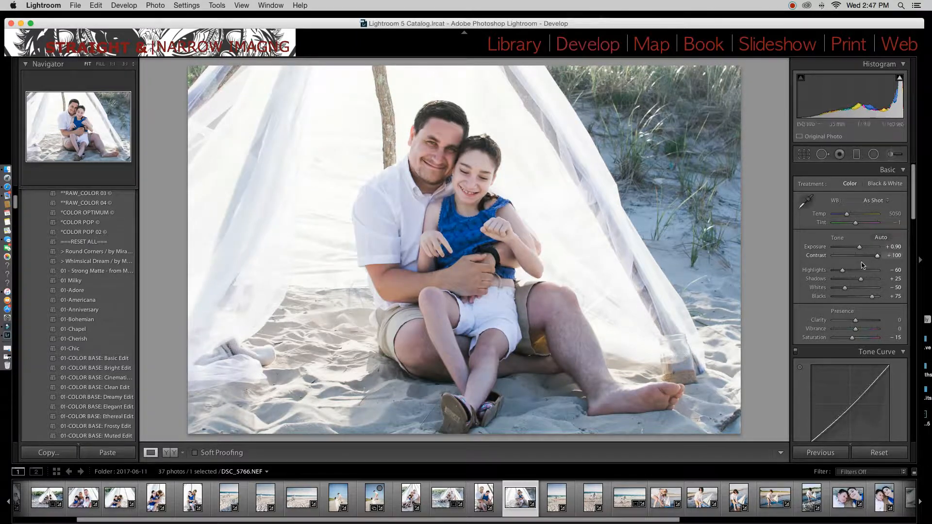
drag(860, 280, 870, 281)
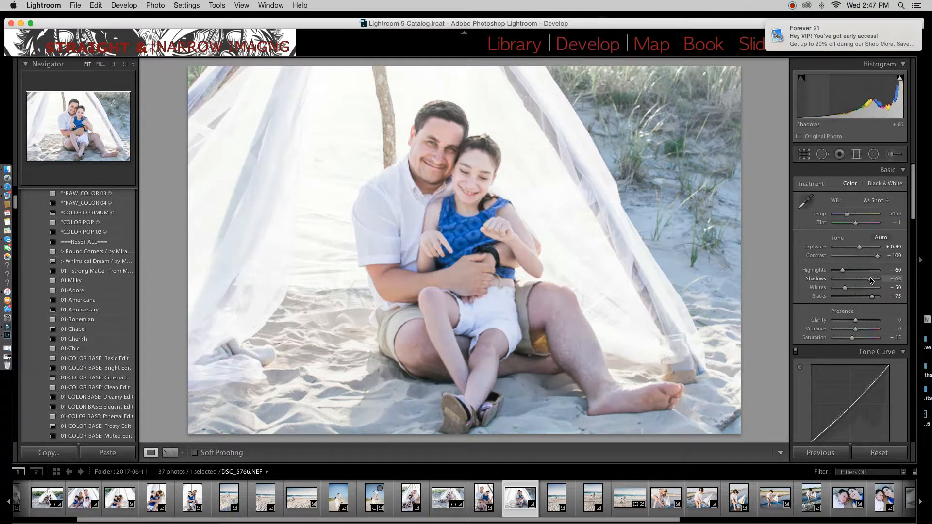
Adjust the tone curve regions to Shadows -100, Darks -36 and Lights +11
scroll(854, 384, down, 5)
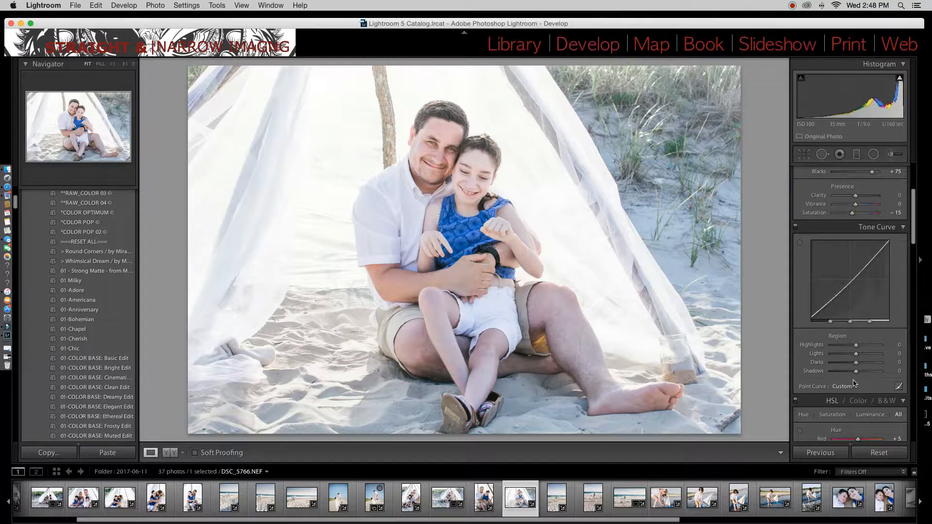
mouse_move(857, 373)
mouse_down()
mouse_move(819, 374)
mouse_move(846, 364)
mouse_up()
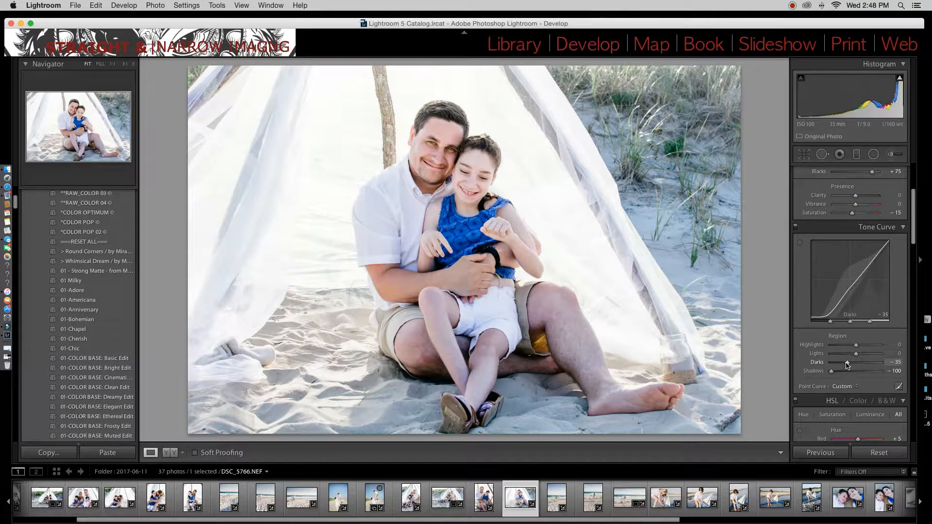
drag(846, 365, 847, 366)
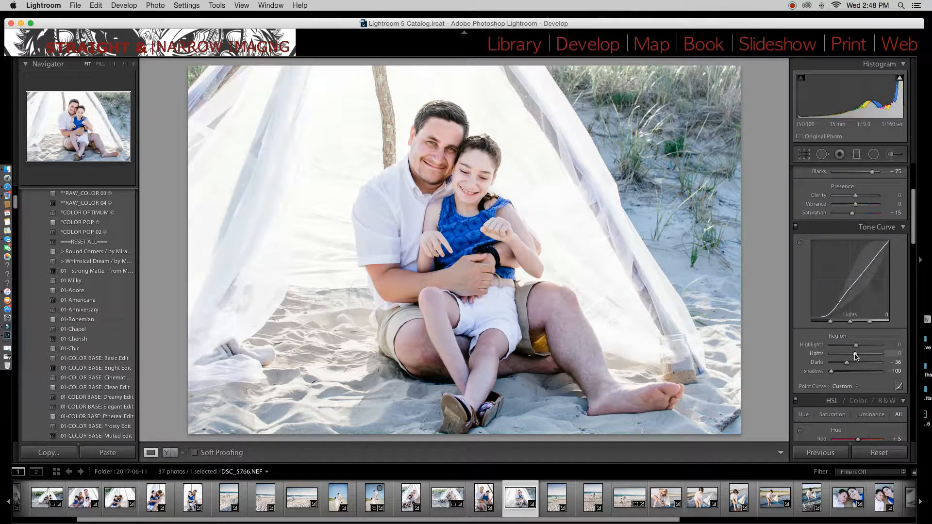
drag(856, 355, 858, 357)
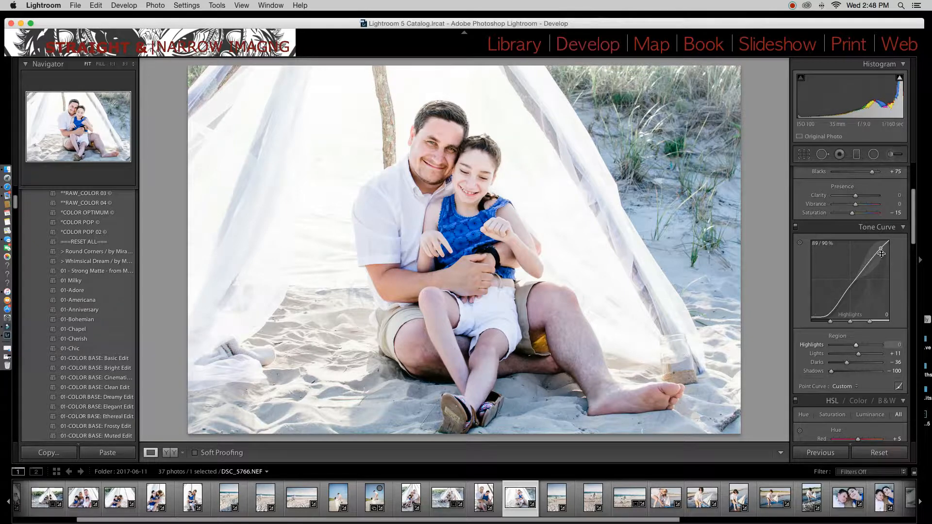
Set the photo's clarity to +8
click(899, 195)
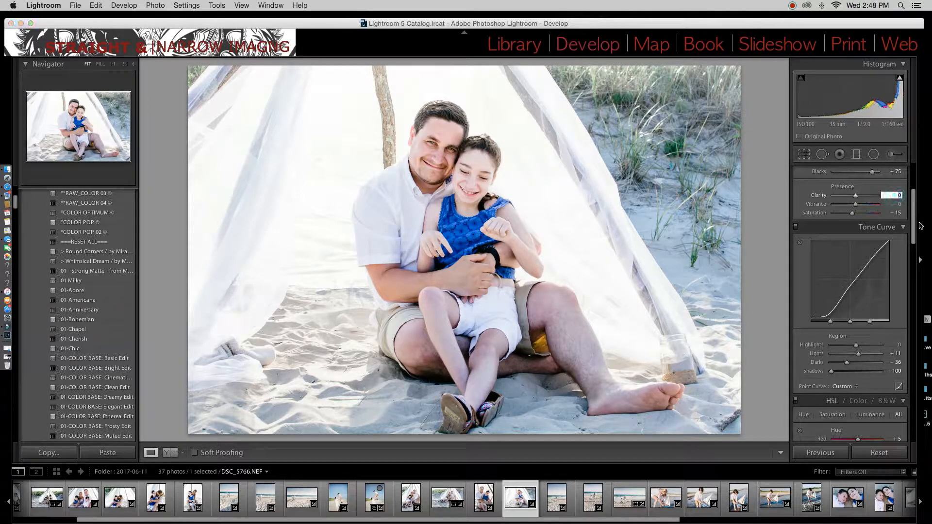
text(8)
key(Return)
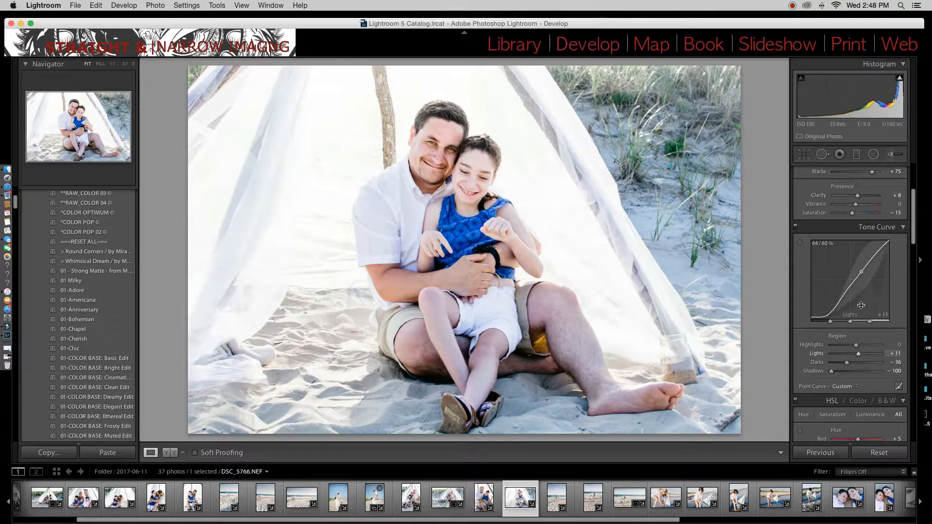
Increase the photo's sharpening amount slightly and raise the sharpening radius
scroll(862, 305, down, 8)
scroll(862, 305, down, 4)
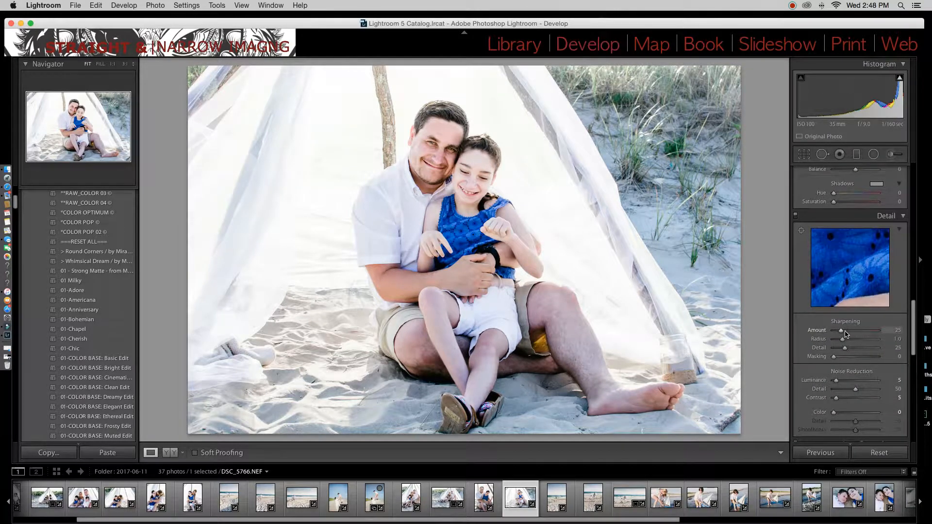
drag(842, 334, 846, 334)
drag(843, 340, 878, 343)
Activate the Adjustment Brush for a new mask with the Clarity effect
scroll(880, 213, up, 15)
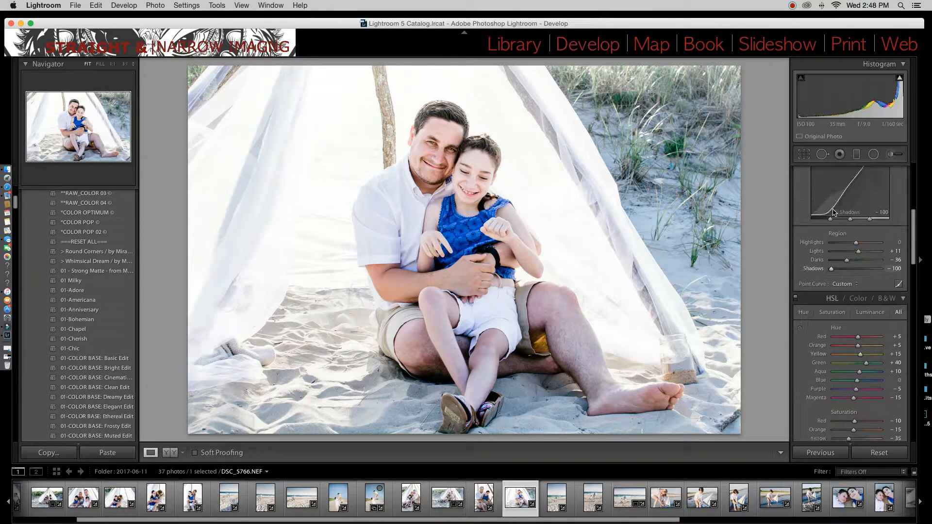
scroll(891, 177, up, 3)
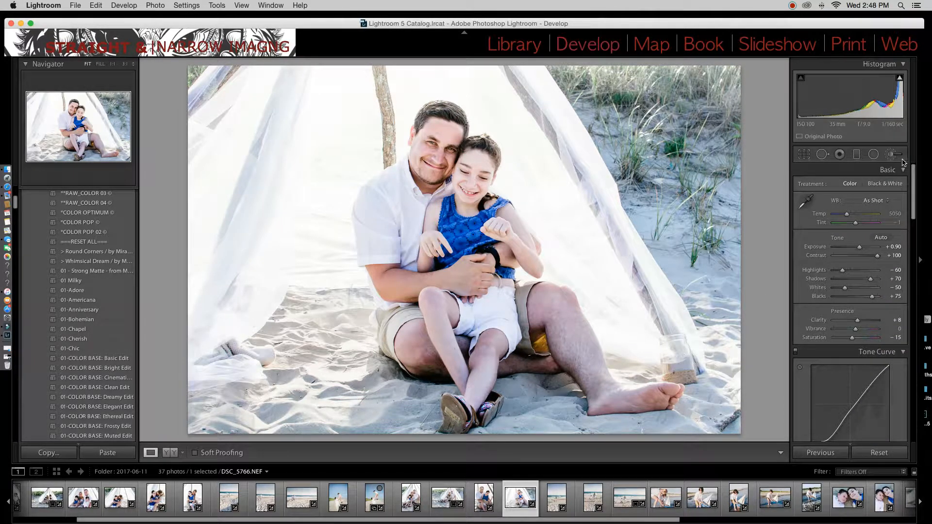
click(892, 154)
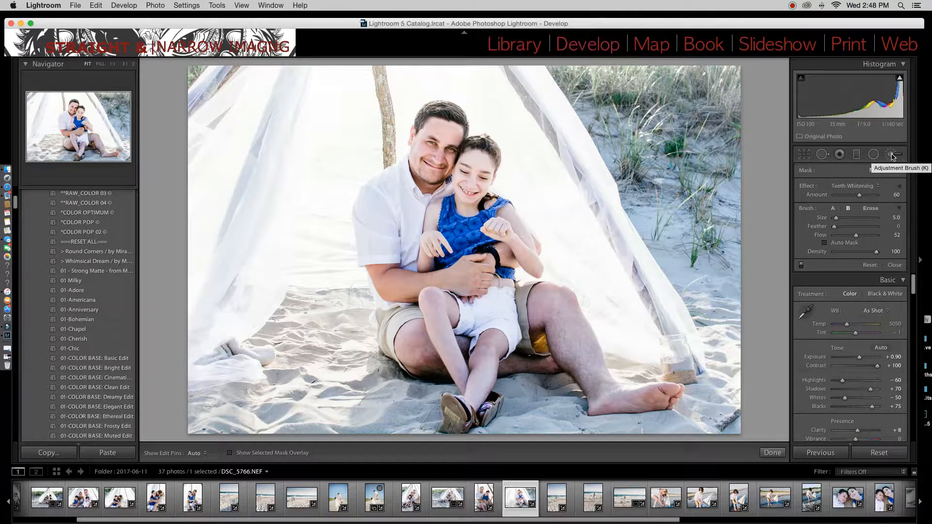
click(878, 188)
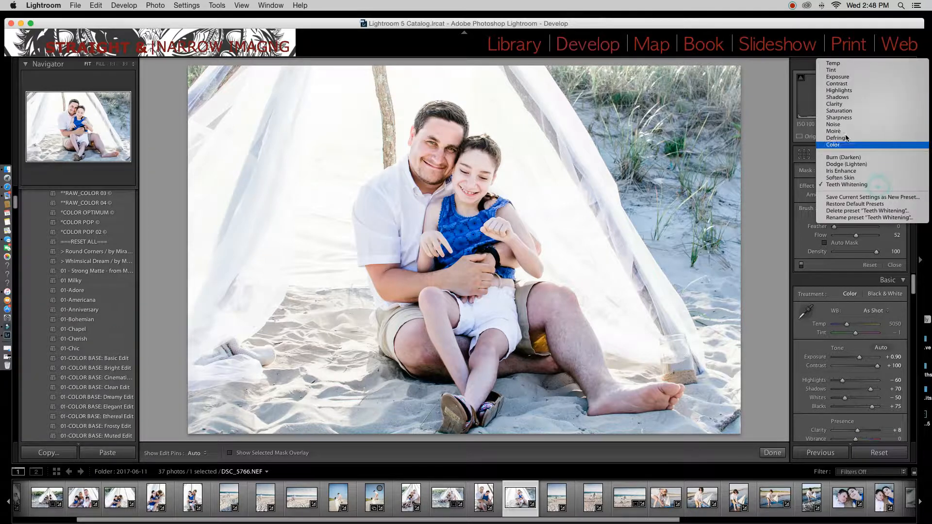
click(843, 104)
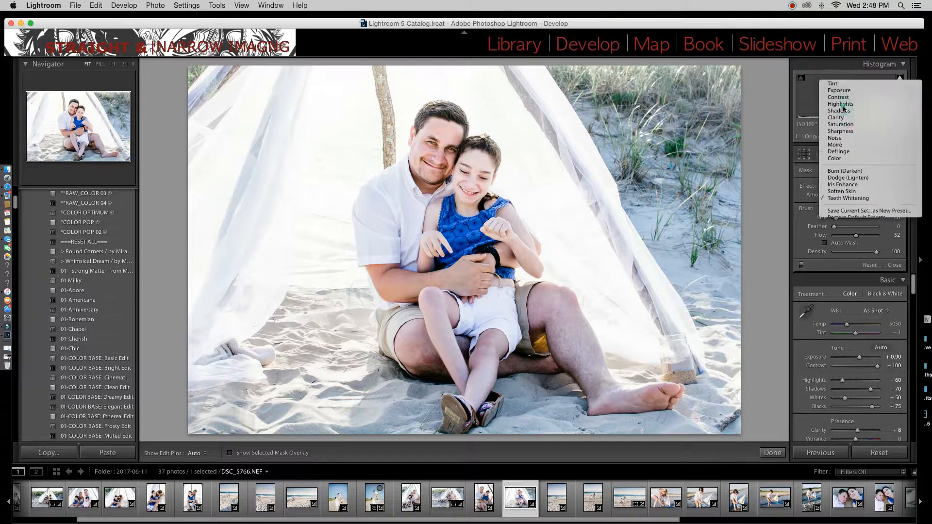
Start painting the clarity adjustment over the man's hair at close view with a brush size of 17
click(76, 104)
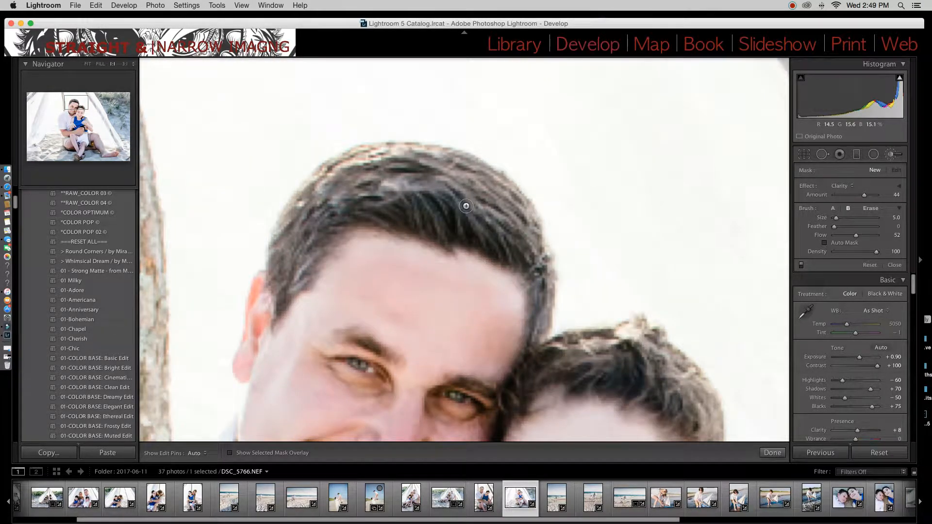
scroll(466, 207, up, 6)
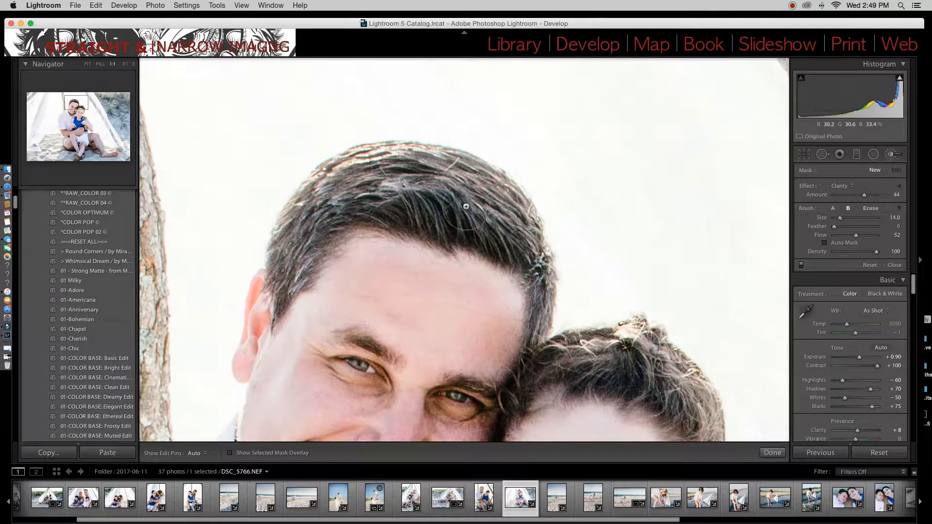
key(h)
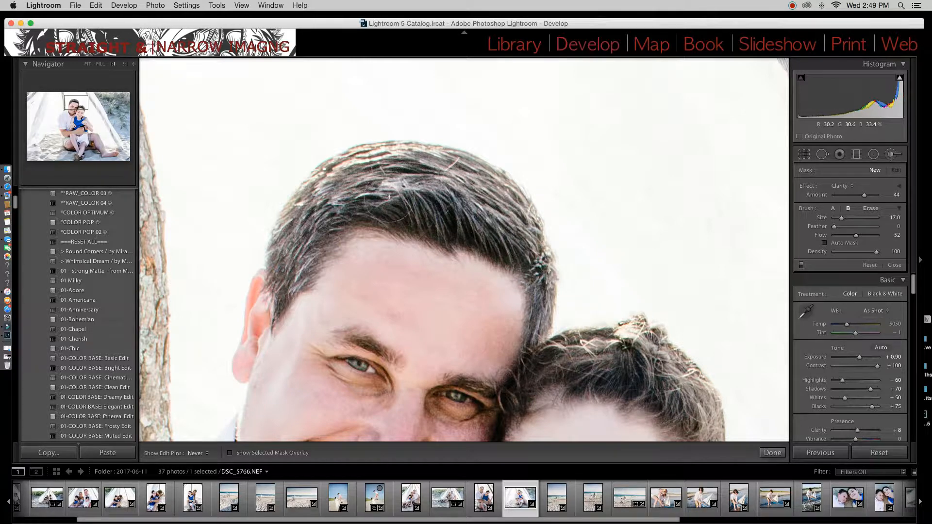
drag(302, 246, 306, 245)
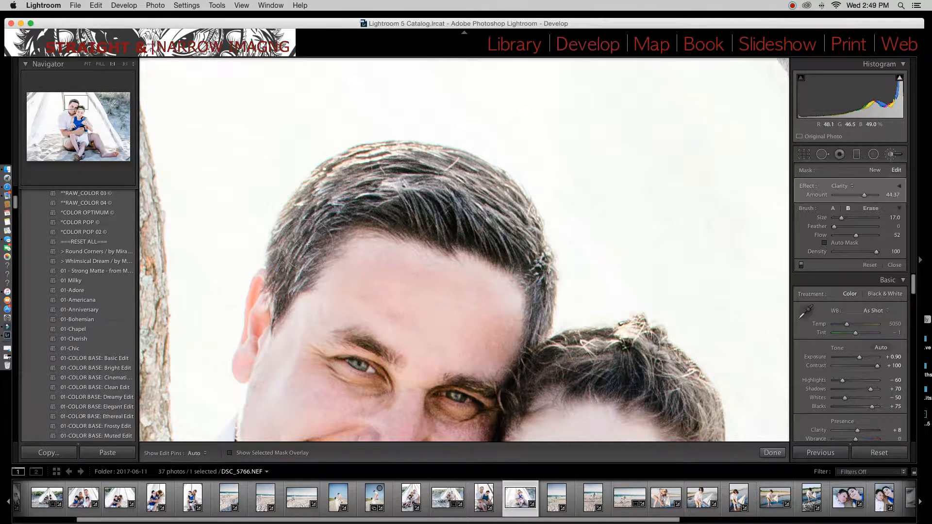
Reduce the brush size to 11 and paint clarity over the rest of the man's hair and the girl's hair
scroll(311, 245, down, 5)
scroll(311, 244, up, 3)
key(h)
mouse_move(442, 206)
mouse_down()
mouse_move(536, 250)
mouse_move(544, 307)
mouse_up()
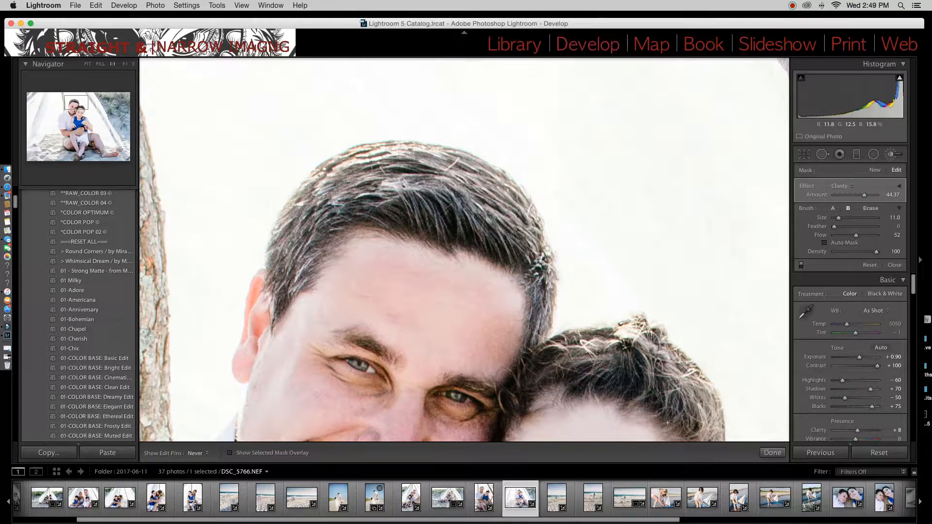
drag(667, 373, 661, 379)
Check the painted hair mask on the whole photo and reduce the brush size to 3
click(86, 64)
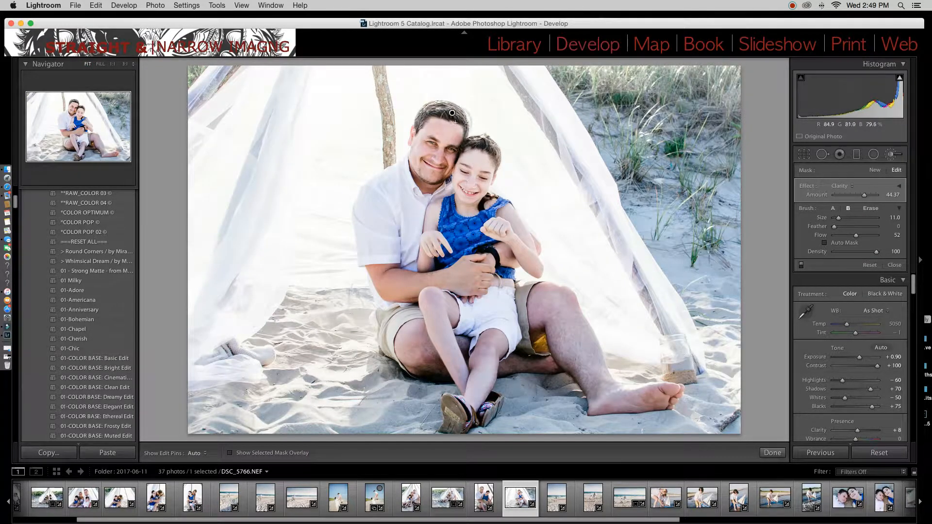
mouse_move(452, 115)
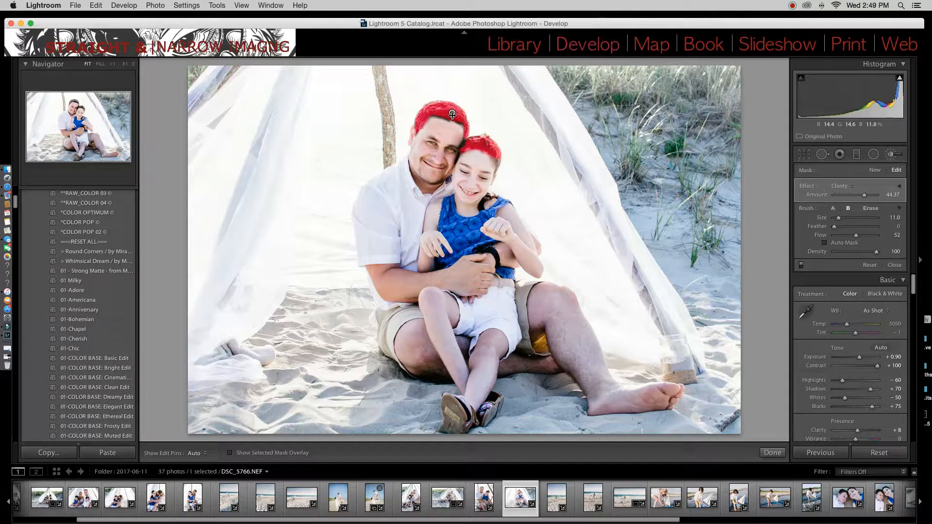
scroll(452, 115, down, 8)
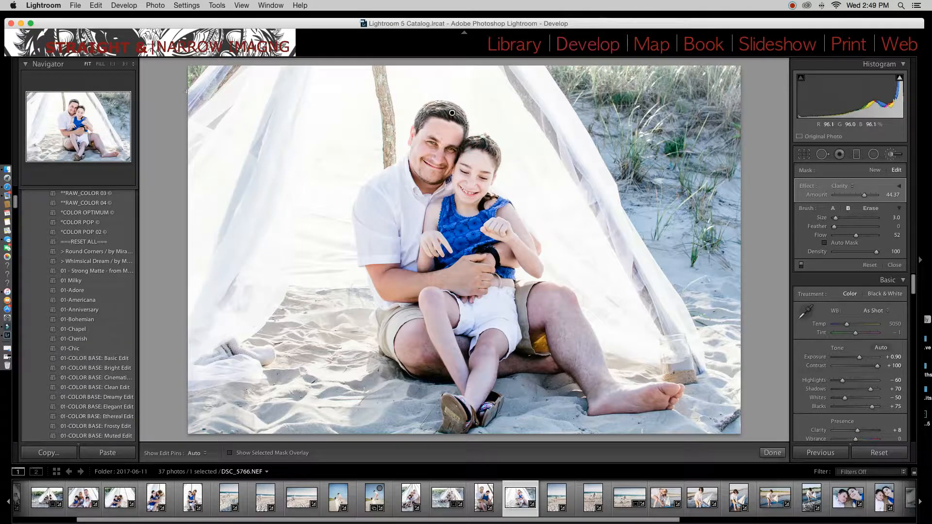
Paint the clarity adjustment over the man's eyes at close view with a brush size of 6
click(72, 107)
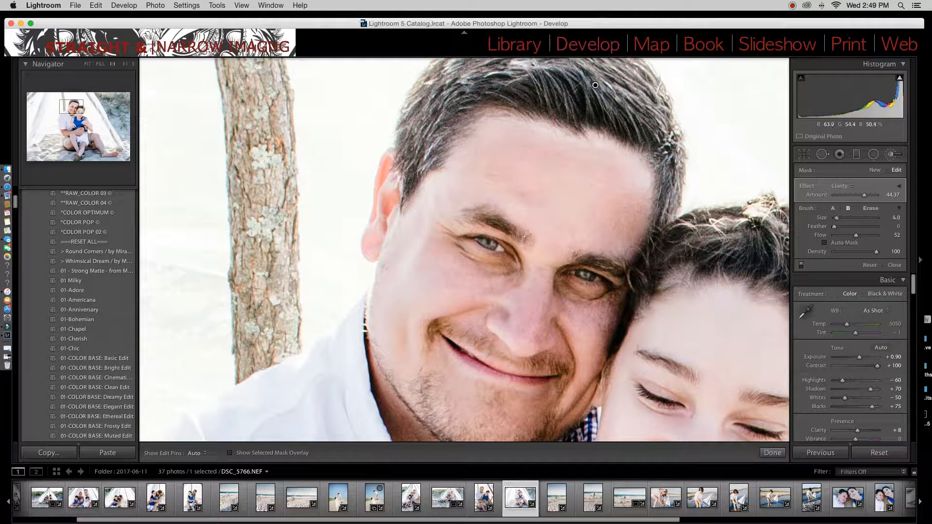
key(h)
click(522, 236)
key(h)
drag(587, 259, 616, 269)
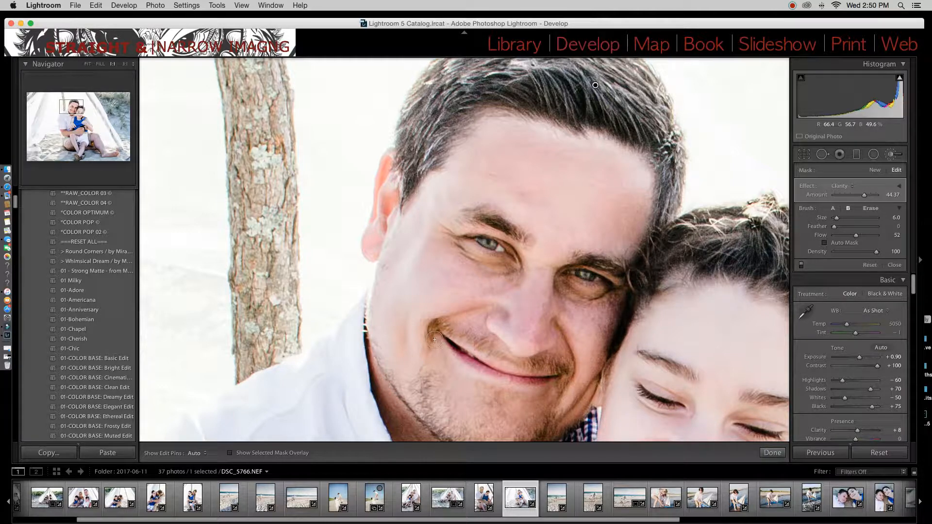
Paint clarity over the man's moustache and beard, raising the brush size to 10
key(h)
click(483, 341)
key(h)
key(bracketleft)
key(bracketleft)
key(bracketleft)
key(bracketright)
key(bracketright)
key(bracketright)
key(bracketright)
key(bracketright)
key(bracketright)
key(bracketright)
drag(536, 441, 554, 424)
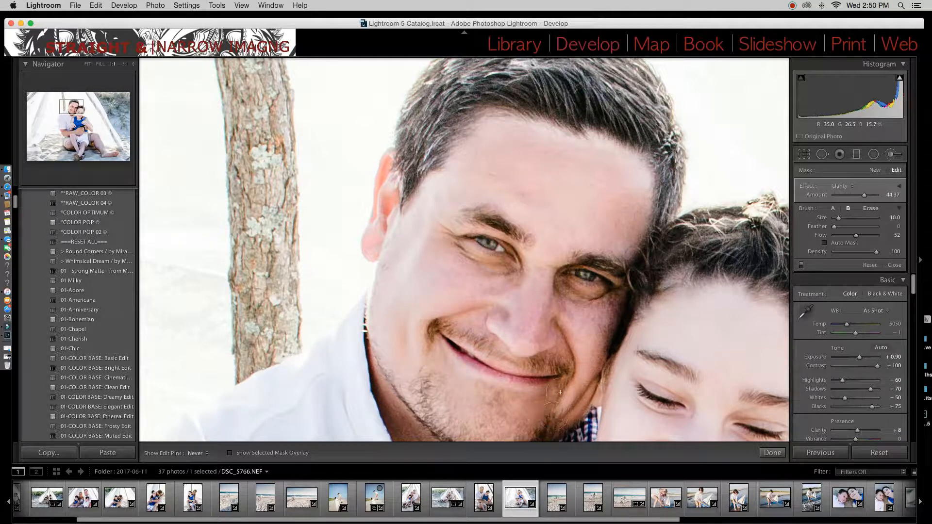
drag(563, 372, 553, 365)
key(h)
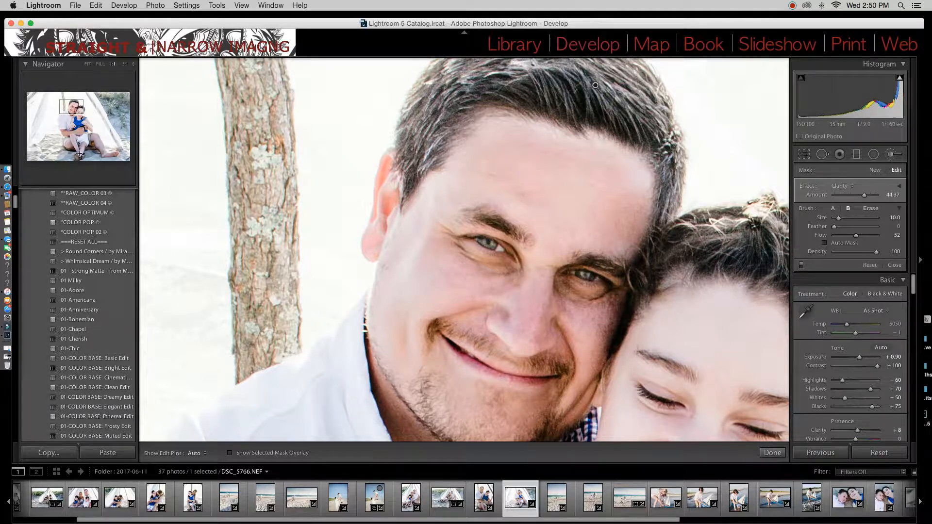
Paint clarity along the girl's eyelashes at close view with a brush size of 1
click(88, 120)
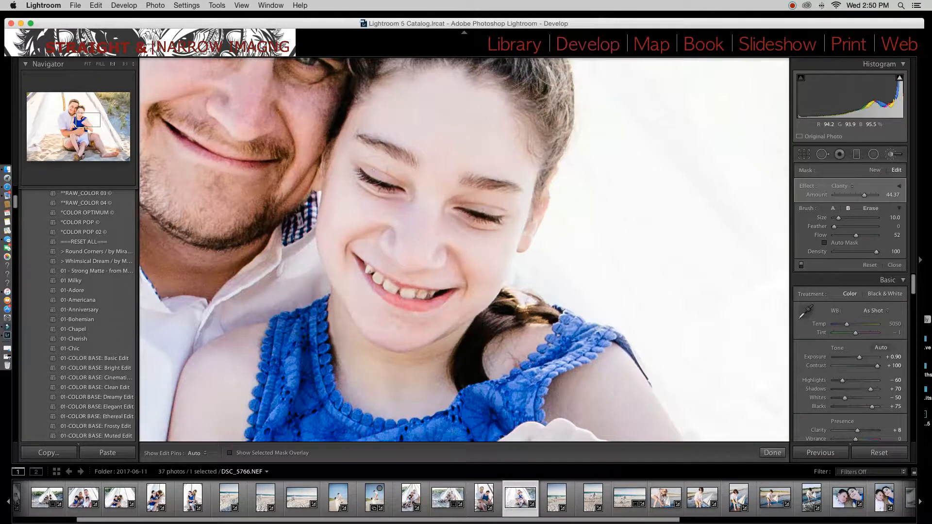
scroll(407, 158, down, 6)
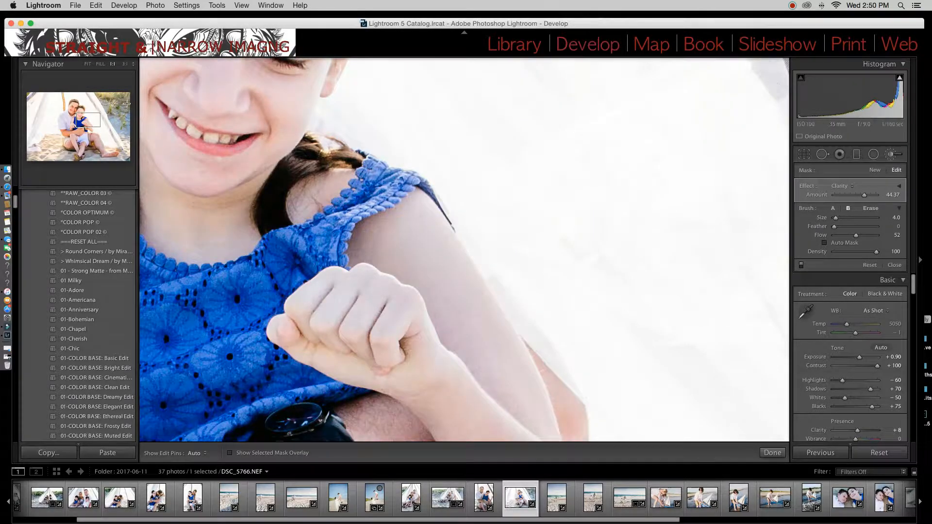
drag(93, 121, 84, 113)
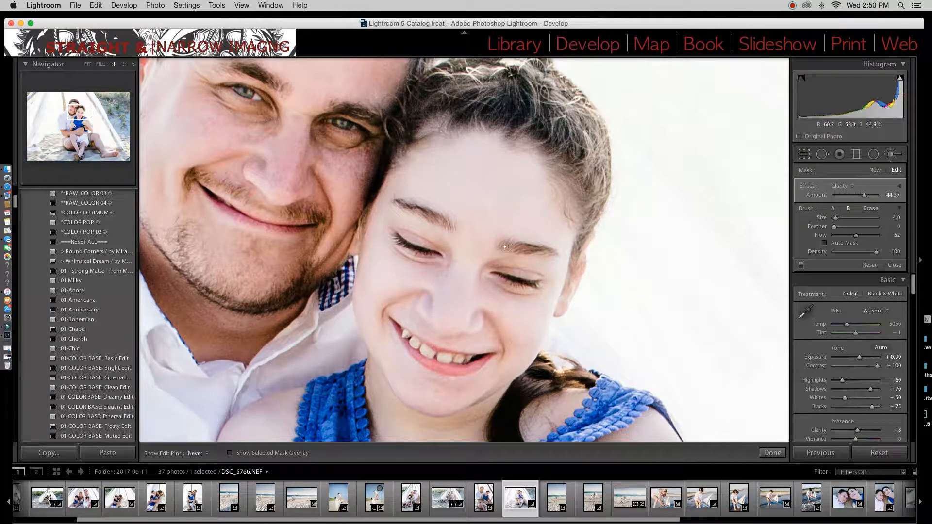
key(h)
scroll(412, 245, down, 4)
mouse_move(405, 246)
mouse_down()
mouse_move(398, 241)
mouse_move(437, 254)
mouse_up()
drag(505, 277, 518, 281)
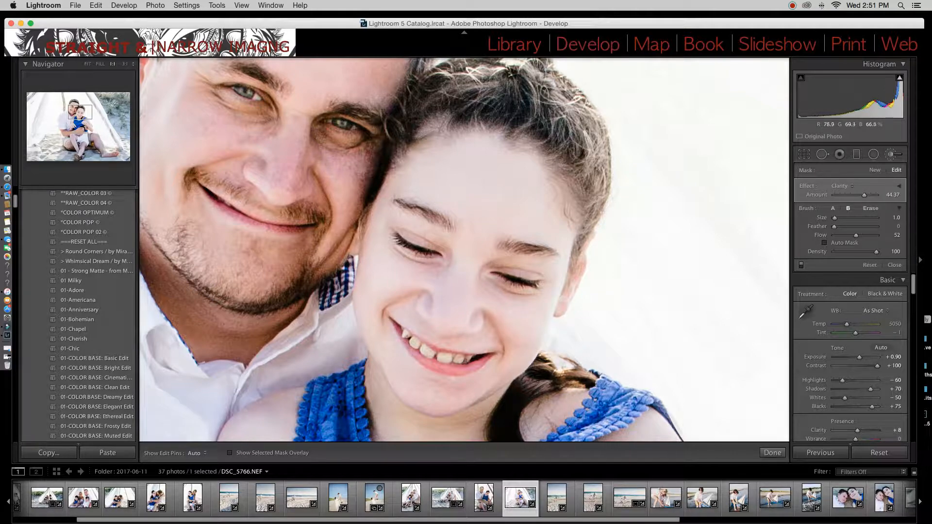
Return to the whole photo and paint clarity over the man's white shirt, his shorts and the girl's blue top
click(87, 64)
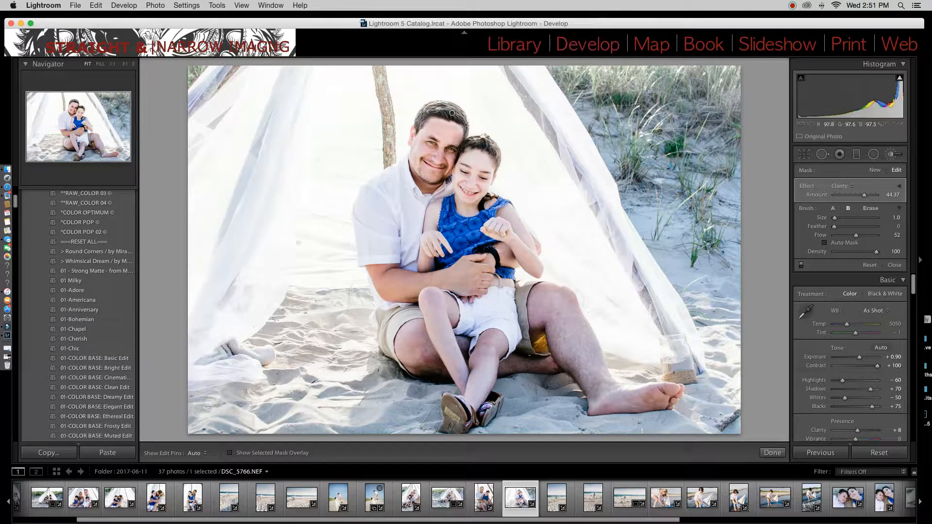
scroll(399, 228, up, 5)
key(h)
mouse_move(399, 228)
mouse_down()
mouse_move(374, 212)
mouse_move(387, 198)
mouse_move(406, 228)
mouse_move(386, 219)
mouse_move(399, 189)
mouse_move(399, 221)
mouse_up()
scroll(398, 230, down, 4)
scroll(392, 320, down, 3)
mouse_move(392, 322)
mouse_down()
mouse_move(414, 312)
mouse_move(390, 323)
mouse_move(388, 347)
mouse_move(376, 313)
mouse_up()
scroll(403, 315, down, 3)
scroll(468, 233, up, 2)
mouse_move(467, 233)
mouse_down()
mouse_move(439, 214)
mouse_move(448, 222)
mouse_move(448, 202)
mouse_move(453, 218)
mouse_move(468, 220)
mouse_move(462, 245)
mouse_move(478, 240)
mouse_move(447, 258)
mouse_move(488, 241)
mouse_move(477, 228)
mouse_move(501, 202)
mouse_move(462, 229)
mouse_up()
scroll(454, 223, down, 3)
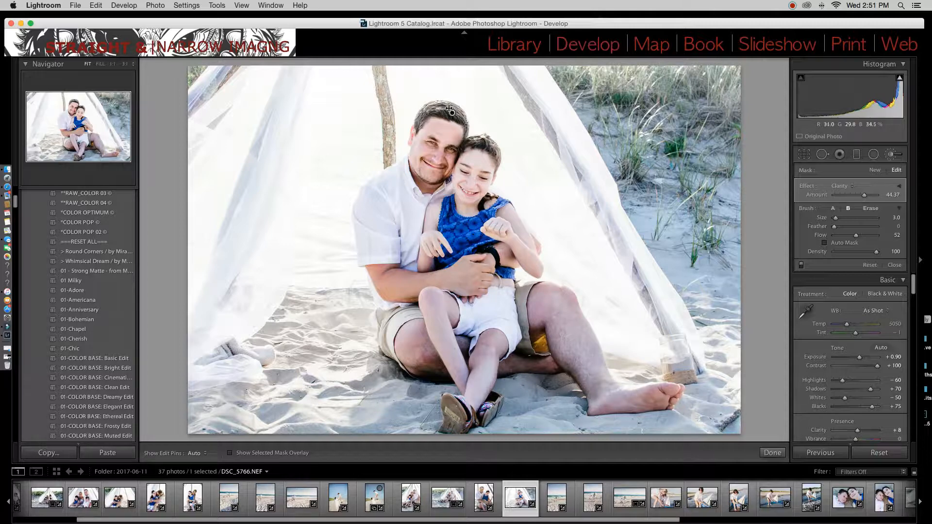
Check the mask overlay and extend the clarity over the rest of the girl's blue top and her white shorts
mouse_move(452, 112)
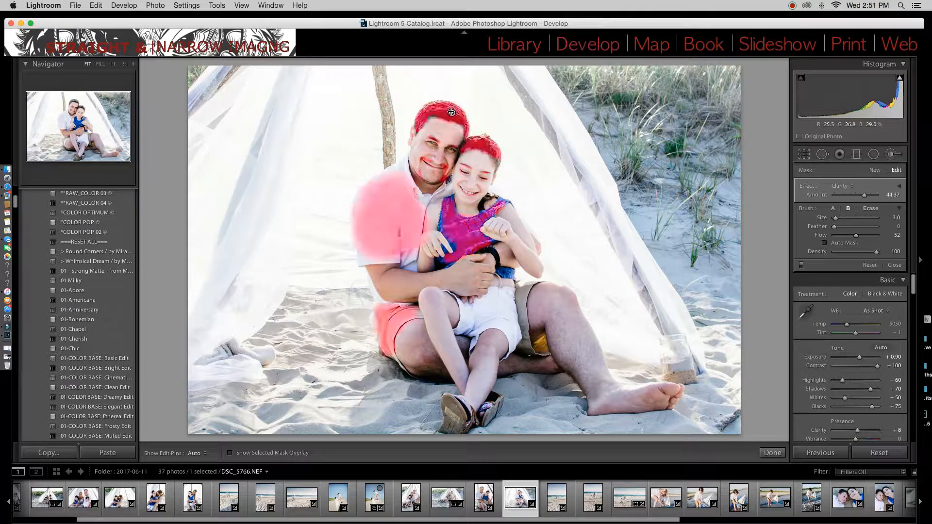
mouse_move(447, 205)
mouse_down()
mouse_move(444, 221)
mouse_move(445, 204)
mouse_move(509, 275)
mouse_up()
scroll(509, 322, up, 4)
mouse_move(501, 318)
mouse_down()
mouse_move(470, 315)
mouse_move(470, 327)
mouse_move(505, 296)
mouse_move(518, 349)
mouse_up()
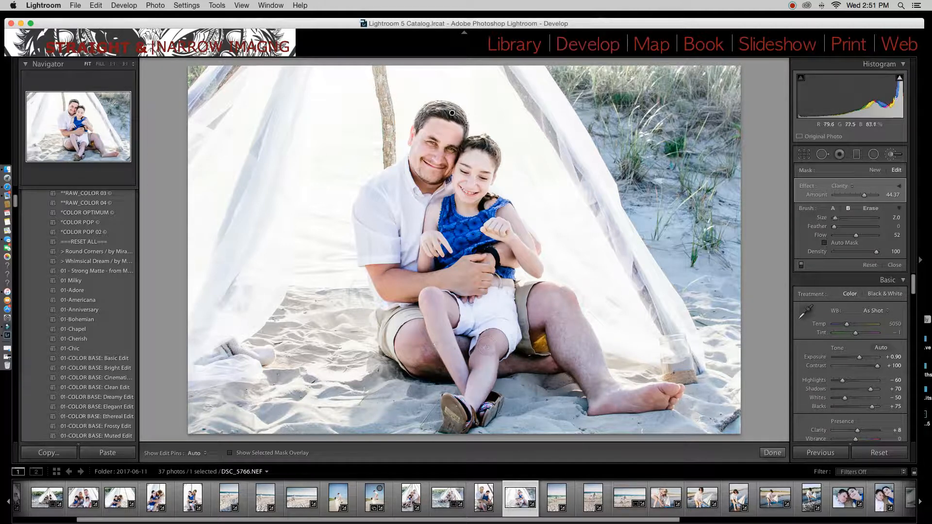
Paint clarity over the other side of the man's shorts with a brush size of 2 and finish the clarity mask
scroll(508, 299, down, 5)
scroll(524, 284, up, 2)
drag(527, 284, 526, 345)
scroll(490, 200, down, 1)
scroll(491, 196, down, 1)
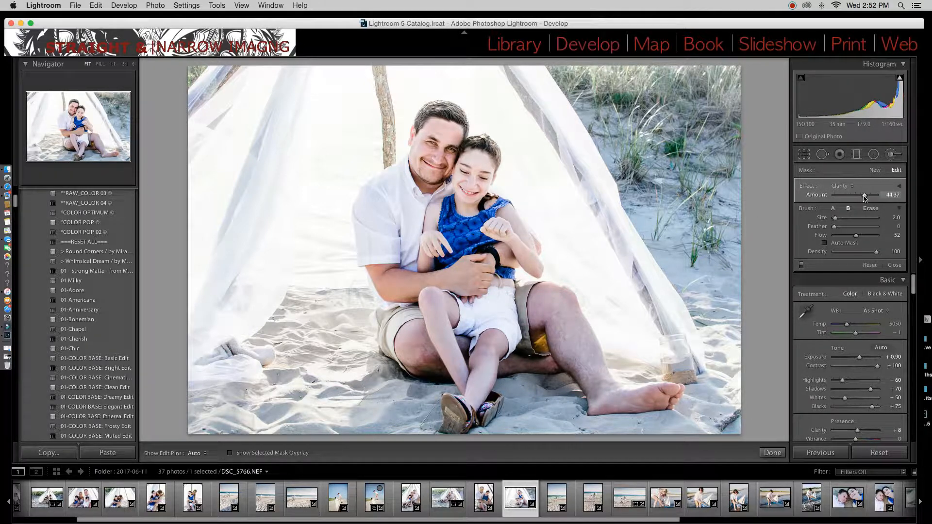
drag(865, 198, 867, 198)
click(770, 453)
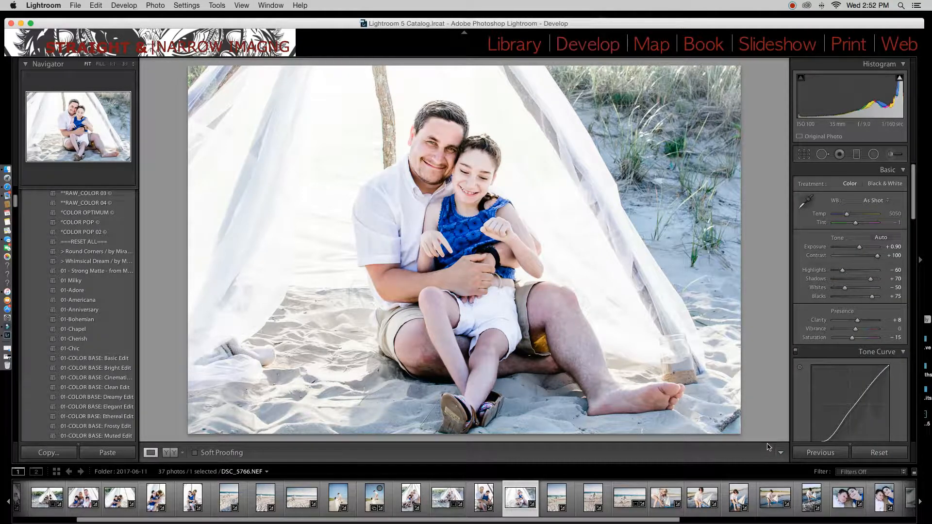
Reactivate the Adjustment Brush for a new mask with the Soften Skin effect
click(890, 155)
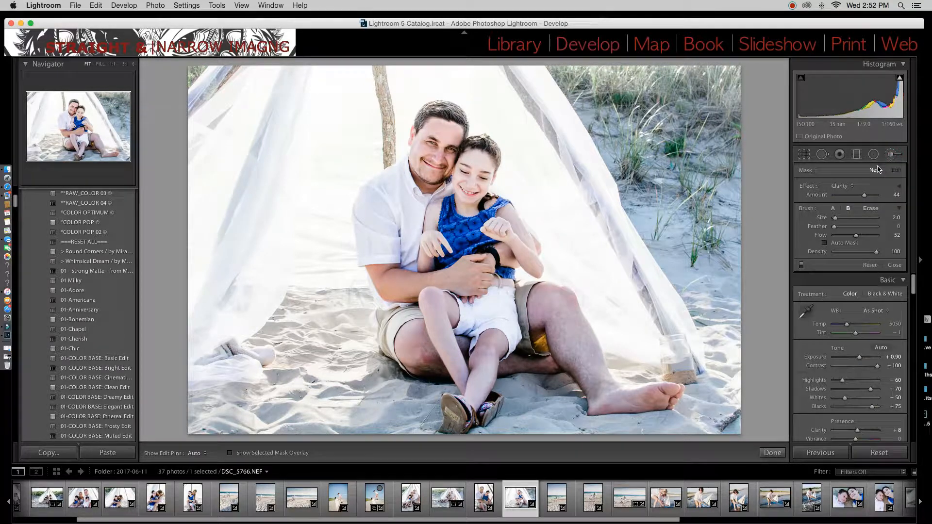
click(853, 189)
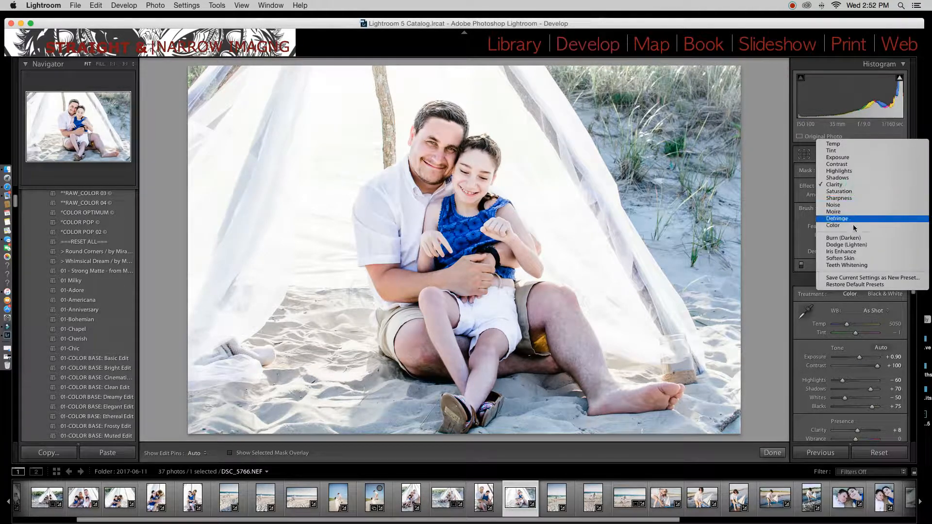
click(871, 258)
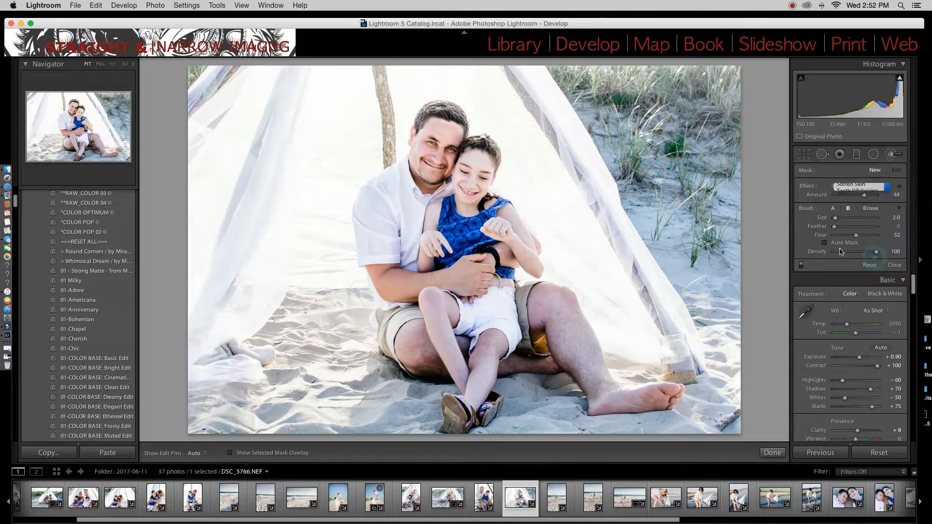
Soften the skin on the girl's forehead with brush size 17 and her cheek with brush size 10 at close view
click(79, 112)
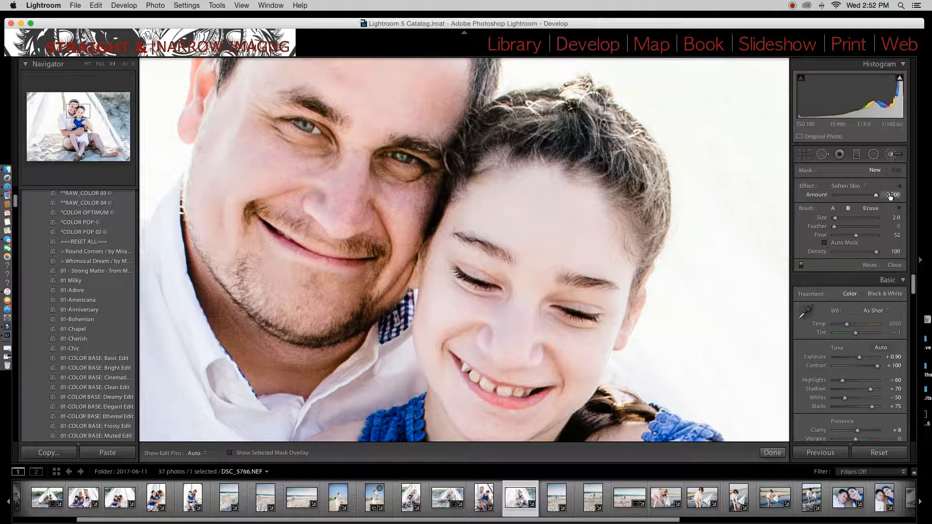
scroll(547, 227, up, 5)
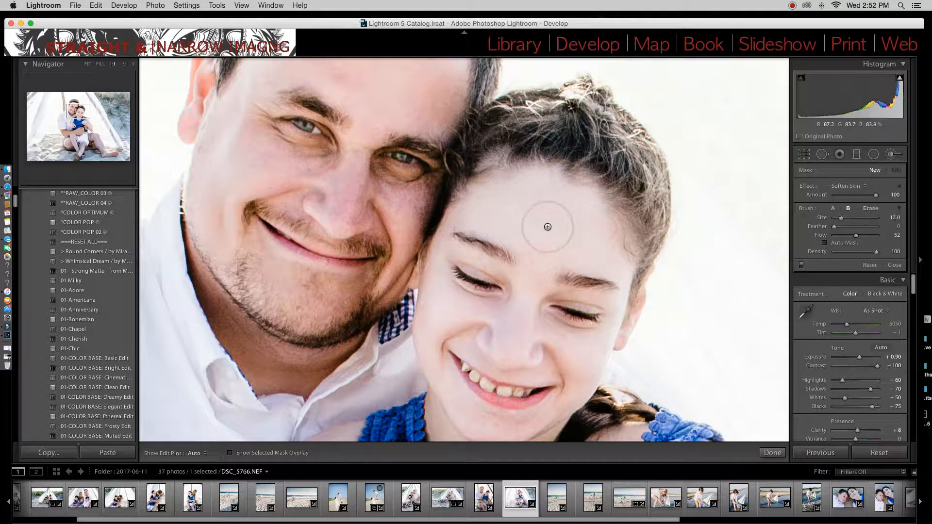
mouse_move(546, 226)
mouse_down()
mouse_move(499, 212)
mouse_move(550, 191)
mouse_move(572, 197)
mouse_move(594, 237)
mouse_move(541, 245)
mouse_move(534, 238)
mouse_up()
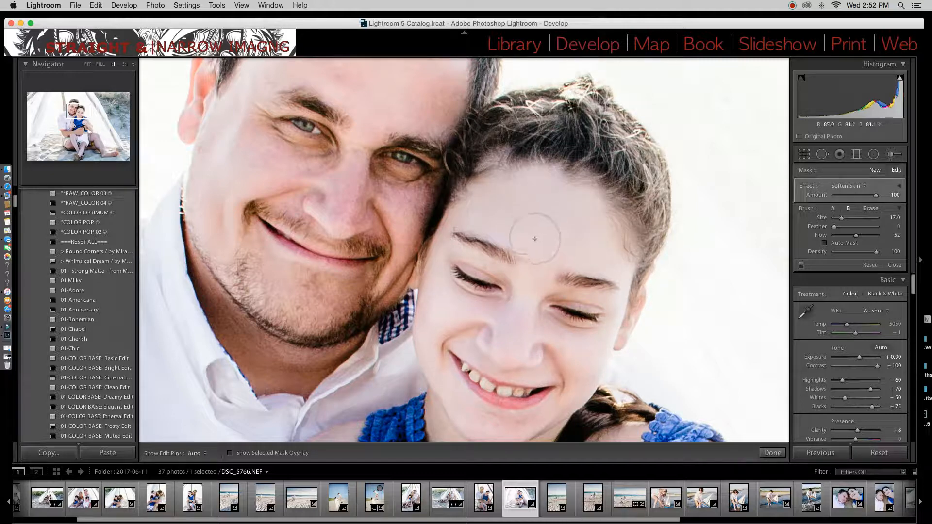
scroll(539, 249, down, 3)
scroll(540, 250, down, 4)
key(h)
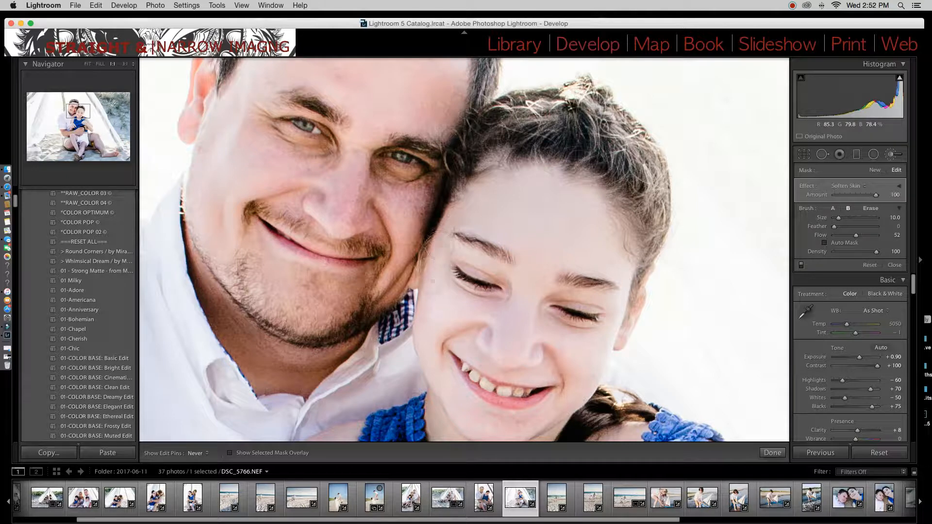
key(h)
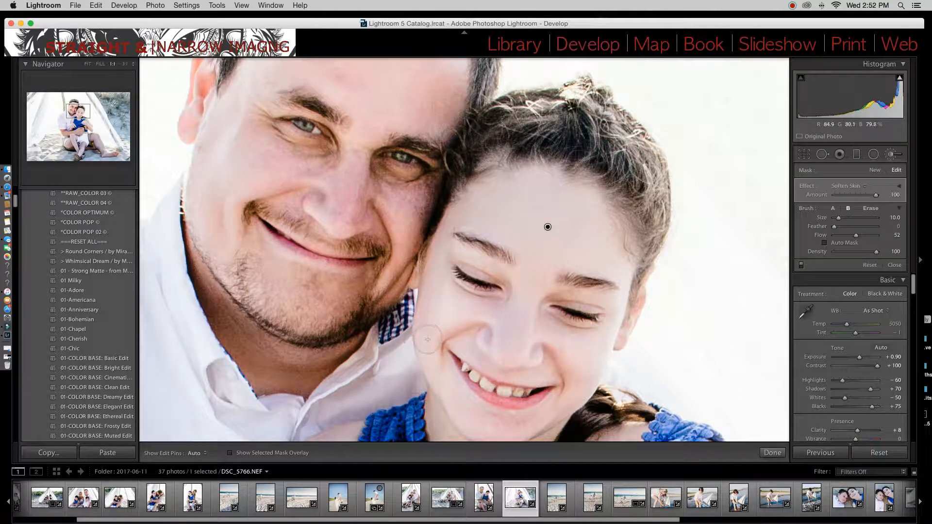
Soften the skin around the girl's nose, eyes and eyebrows, reducing the brush size to 7 and 4
key(bracketleft)
key(bracketleft)
key(bracketleft)
key(h)
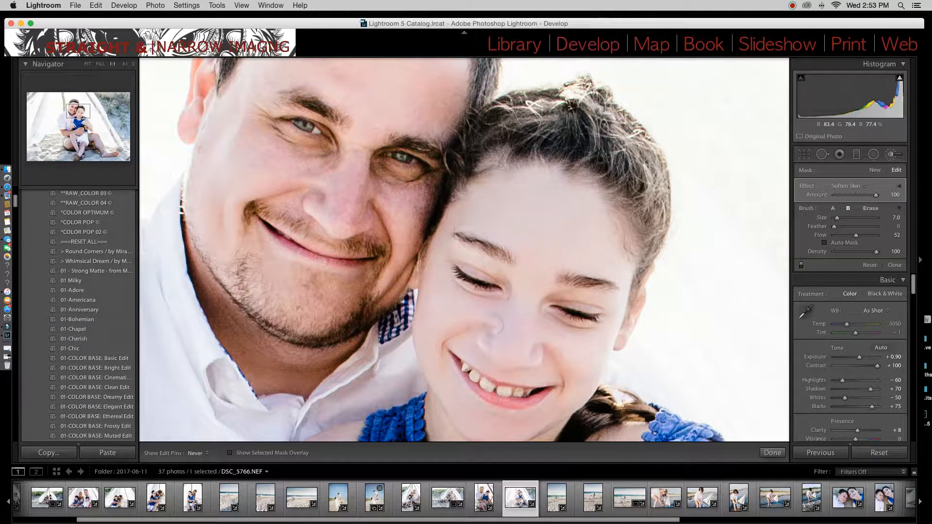
key(h)
key(h)
key(h)
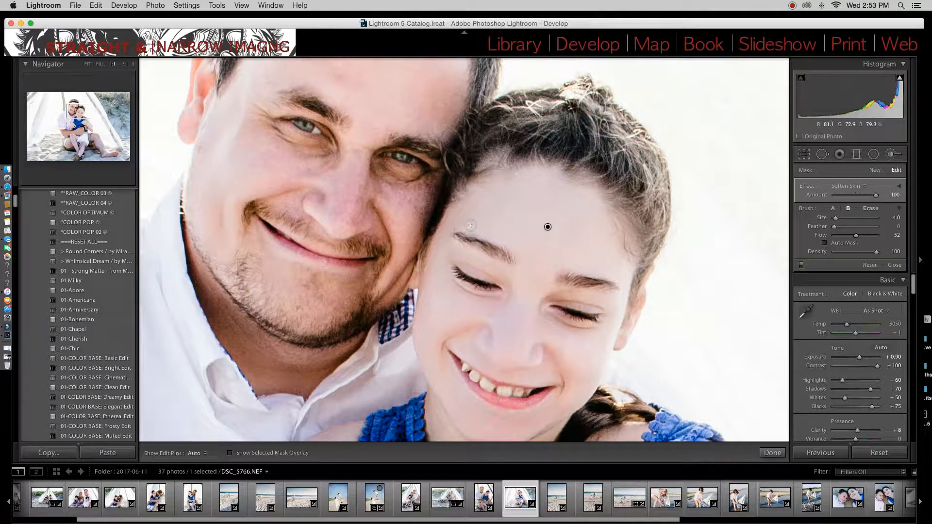
key(h)
key(bracketleft)
key(bracketleft)
key(bracketleft)
key(h)
key(h)
Soften the skin on the girl's other cheek with a brush size of 9 and check the face mask overlay
key(bracketright)
key(bracketright)
key(bracketright)
key(bracketright)
key(bracketright)
drag(537, 316, 549, 324)
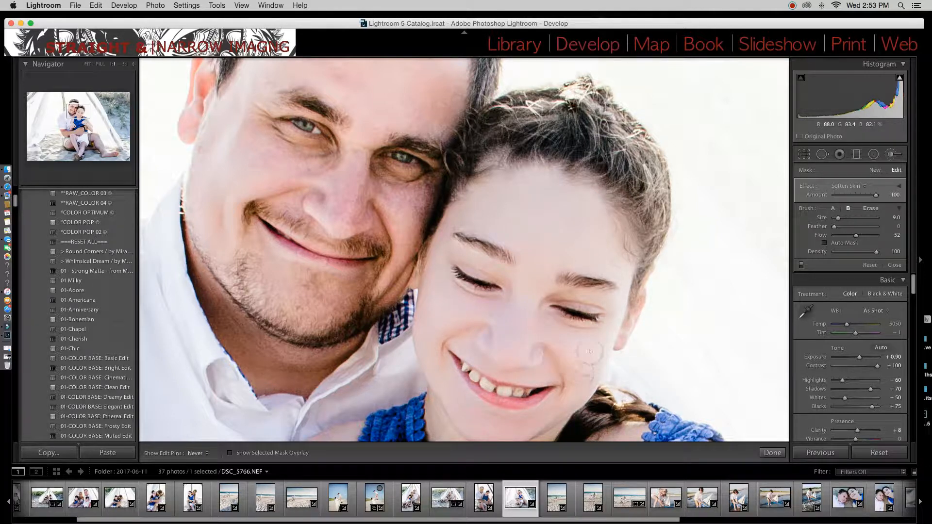
key(h)
mouse_move(548, 227)
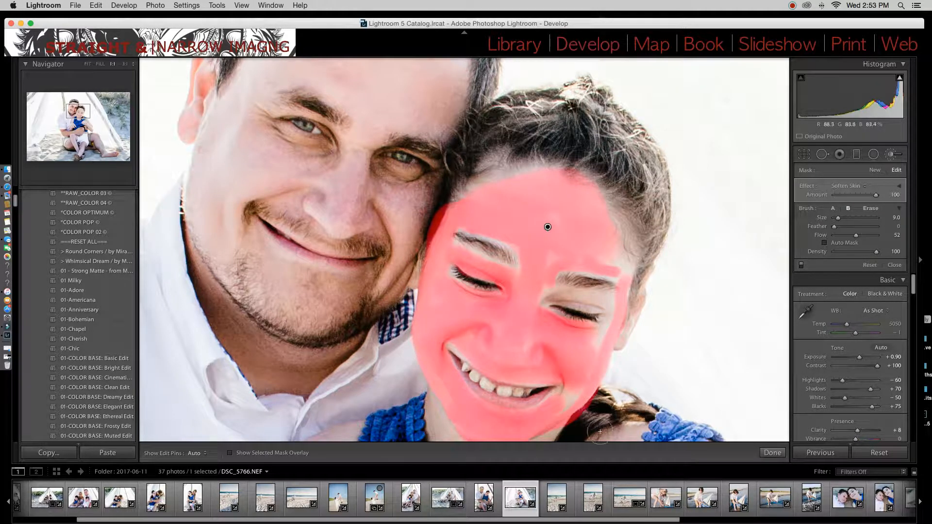
Soften the skin on the girl's neck and shoulder with a brush size of 11
key(h)
scroll(566, 375, down, 2)
key(h)
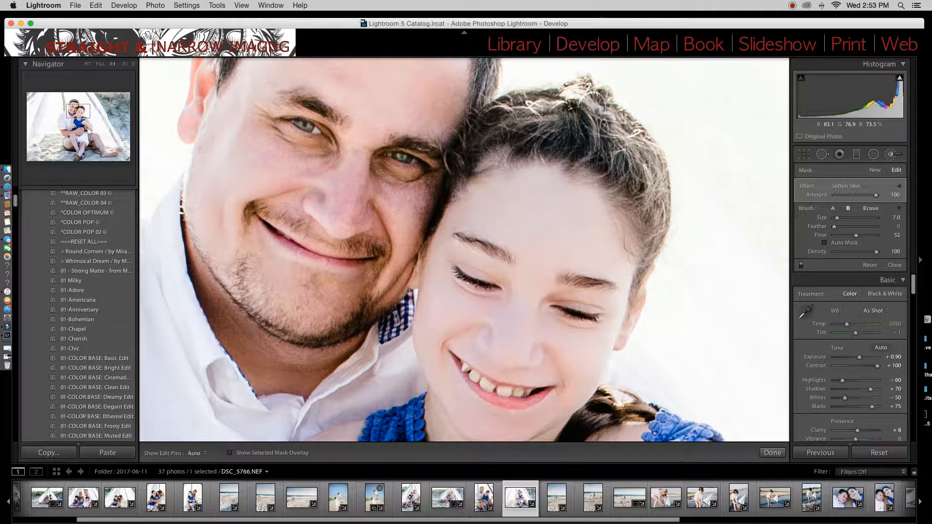
drag(78, 115, 78, 122)
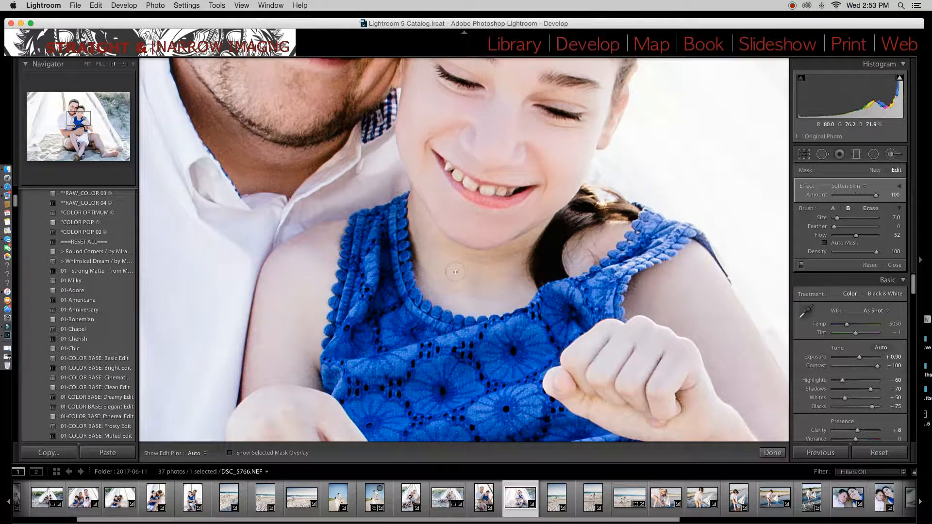
scroll(394, 247, up, 4)
key(h)
mouse_move(422, 223)
mouse_down()
mouse_move(437, 284)
mouse_move(431, 276)
mouse_move(500, 297)
mouse_move(489, 297)
mouse_move(506, 270)
mouse_up()
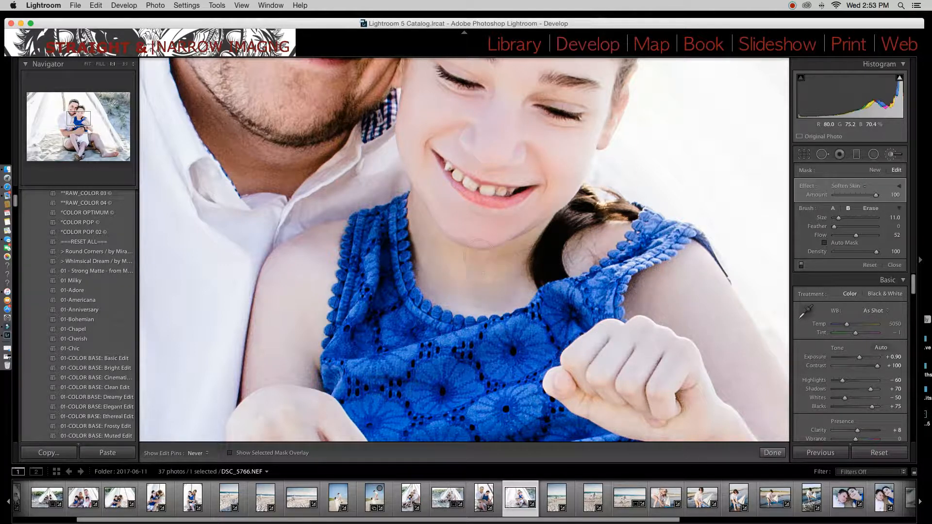
mouse_move(474, 303)
mouse_down()
mouse_move(516, 296)
mouse_move(520, 282)
mouse_move(466, 267)
mouse_move(483, 270)
mouse_up()
drag(577, 257, 579, 258)
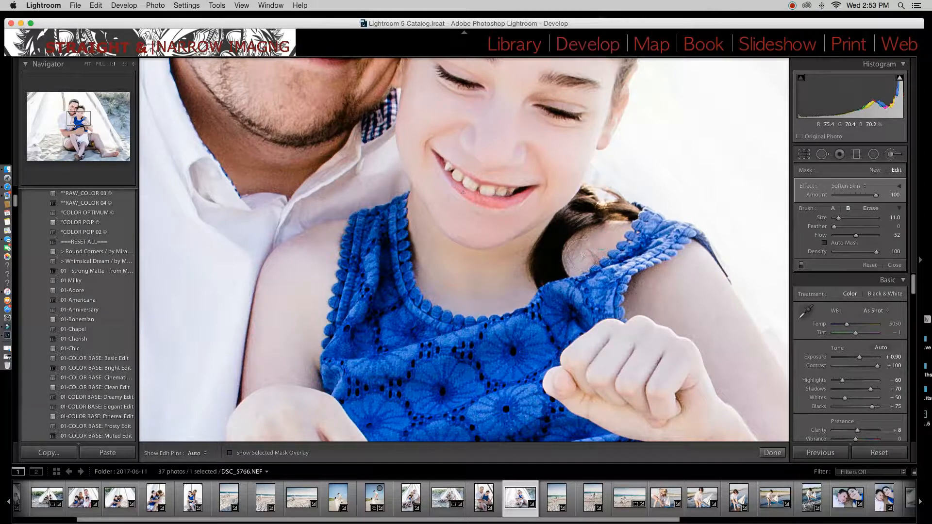
Return to the whole photo and soften the skin on the girl's hands and arms, reducing the brush size to 2
click(87, 64)
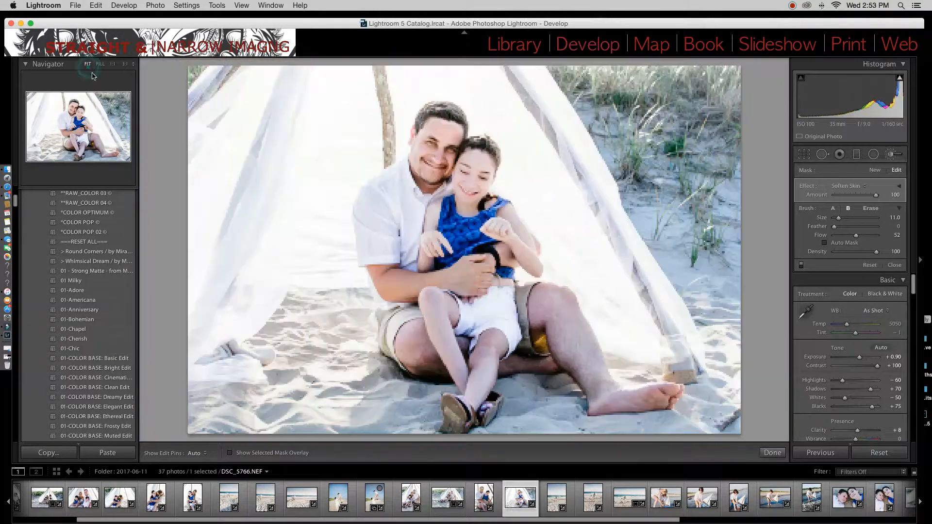
key(bracketleft)
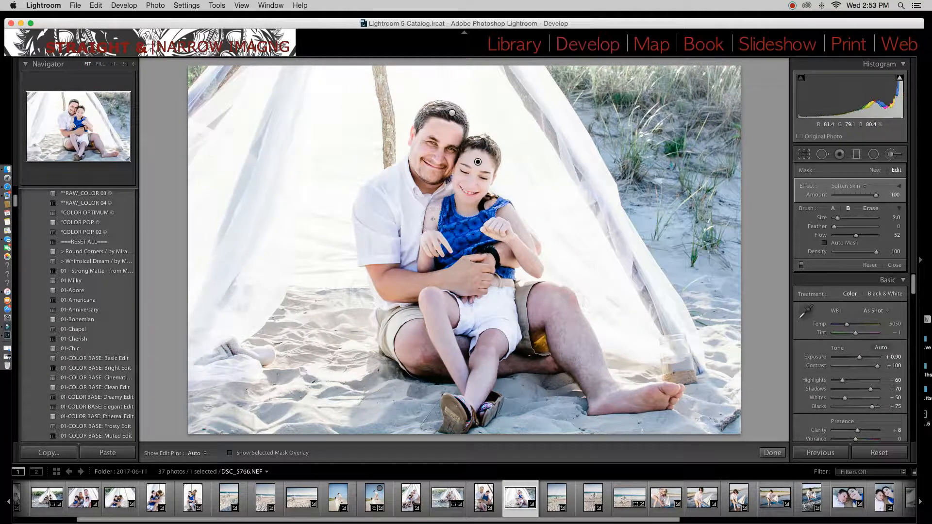
mouse_move(432, 220)
mouse_down()
mouse_move(426, 264)
mouse_move(452, 252)
mouse_up()
mouse_move(495, 227)
mouse_down()
mouse_move(536, 269)
mouse_move(518, 219)
mouse_move(511, 222)
mouse_move(527, 248)
mouse_up()
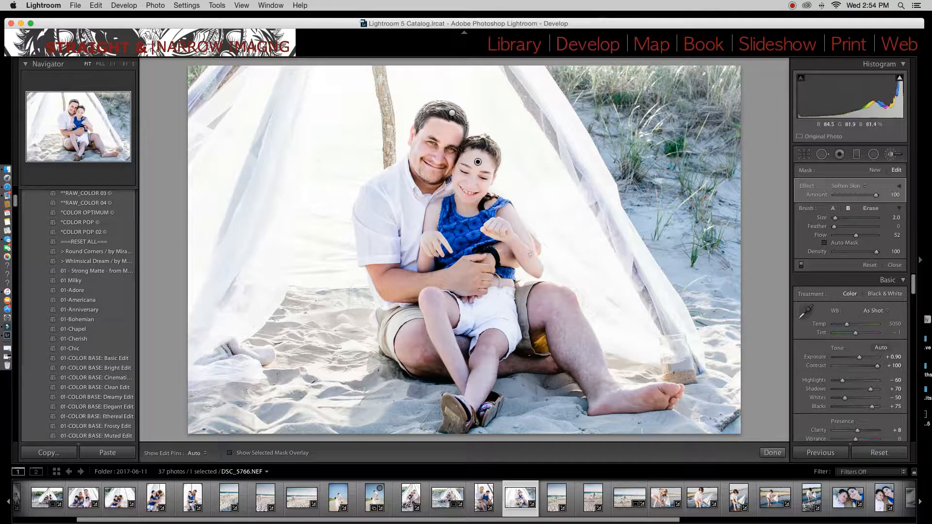
key(bracketleft)
key(bracketleft)
key(bracketleft)
key(bracketleft)
key(h)
click(538, 274)
key(h)
Toggle the edit pins to review the softened skin and set the Soften Skin amount to 79
key(h)
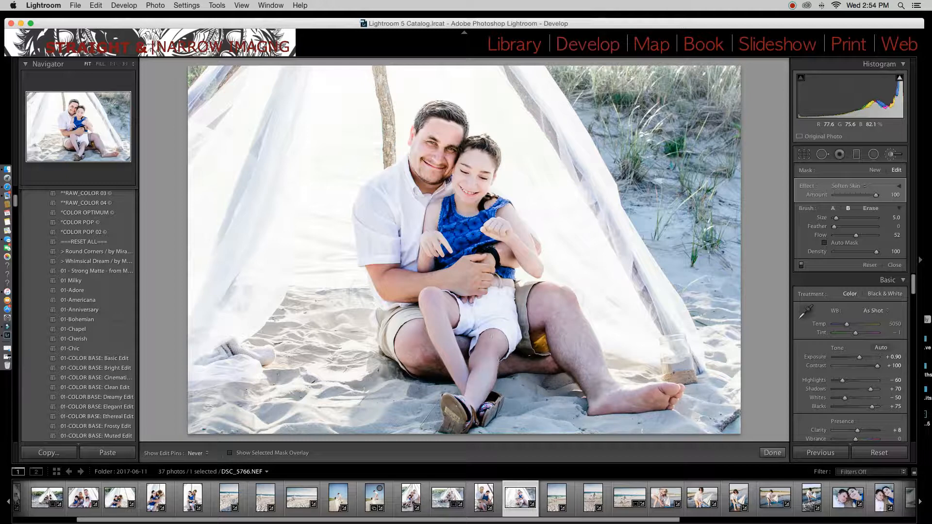
key(h)
key(h)
key(h)
drag(877, 198, 869, 198)
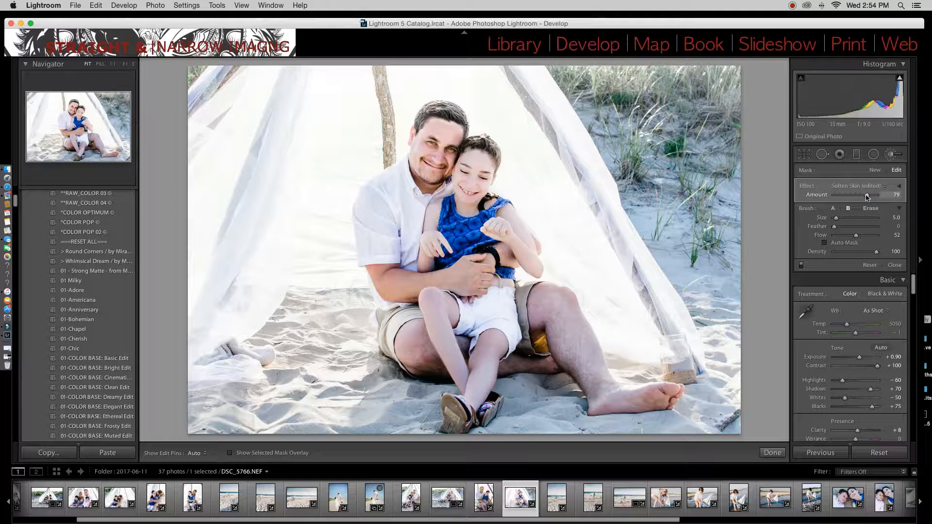
Finish the skin softening and enhance both of the man's eyes with a new Iris Enhance brush adjustment at size 2
click(772, 453)
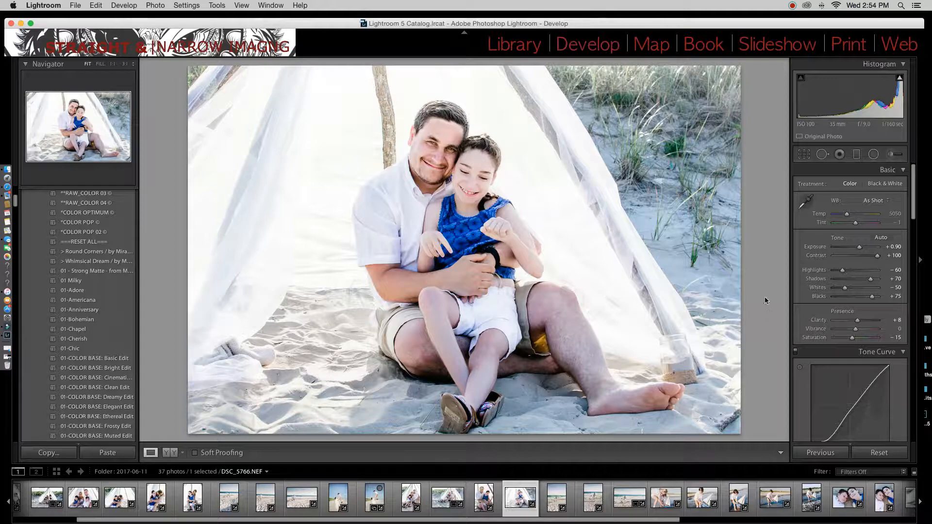
click(72, 107)
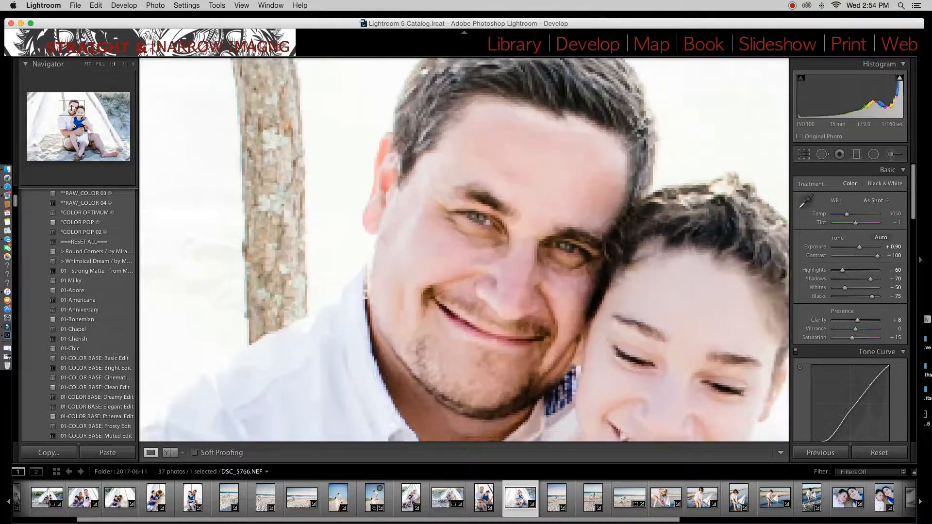
click(891, 154)
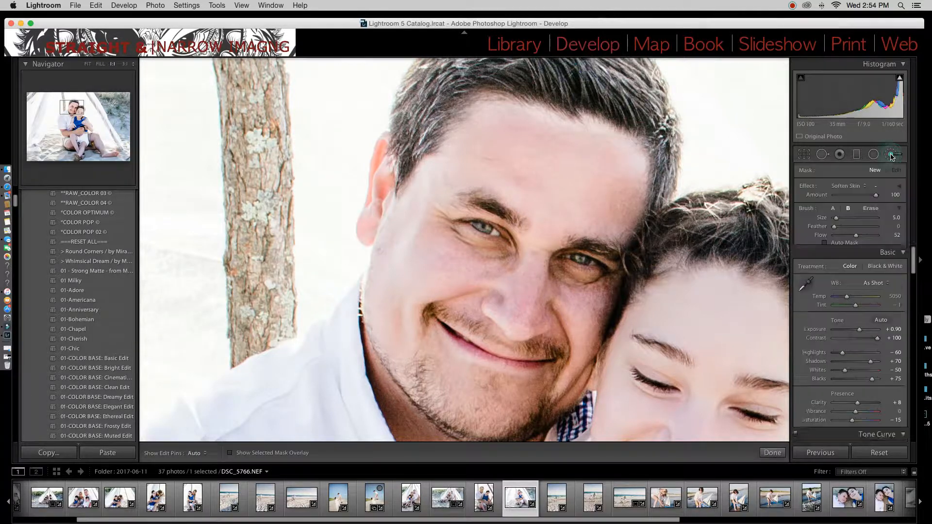
click(865, 187)
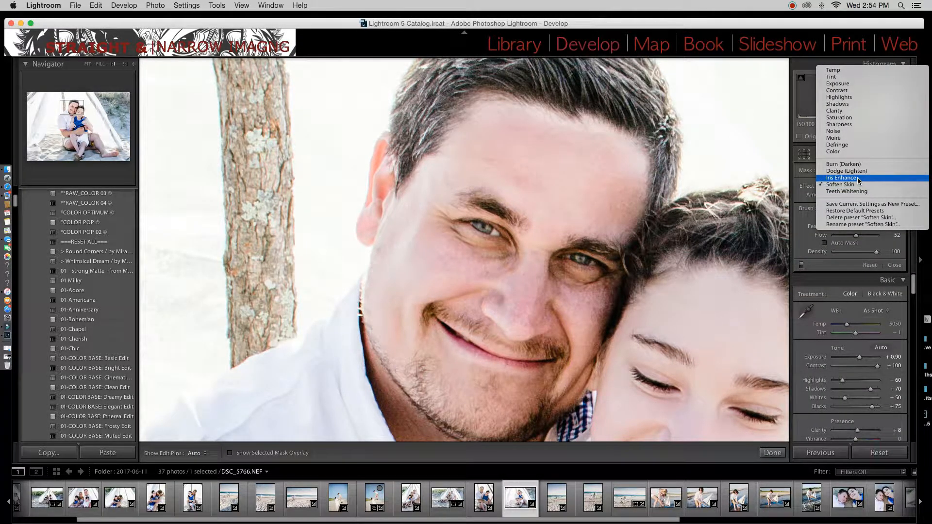
click(858, 178)
scroll(489, 229, down, 3)
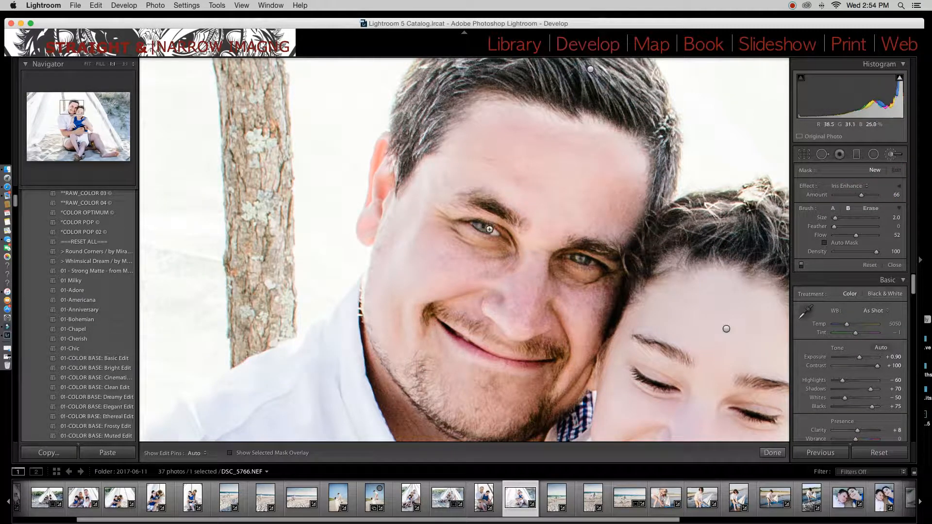
key(h)
drag(483, 226, 488, 229)
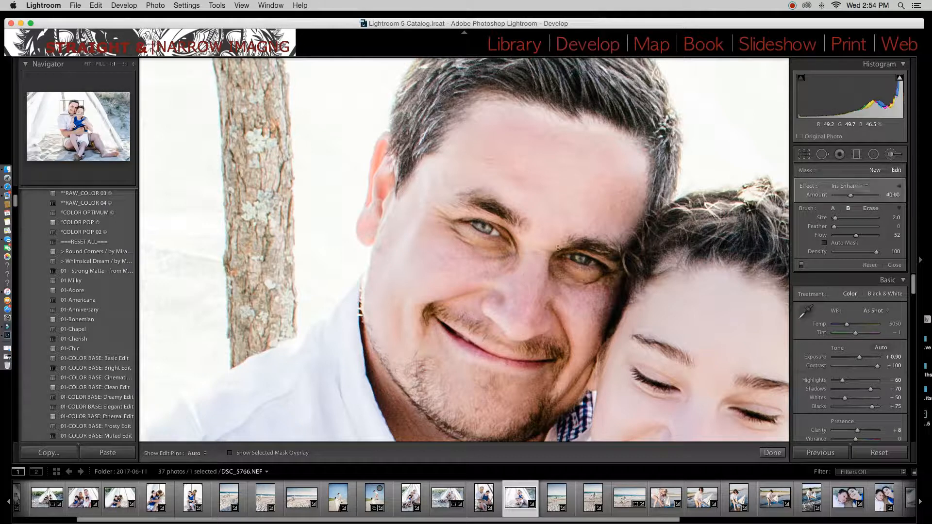
mouse_move(575, 258)
mouse_down()
mouse_move(582, 261)
mouse_move(575, 257)
mouse_up()
Fine-tune the Iris Enhance amount while viewing the whole photo, and finish the brush adjustment
click(88, 64)
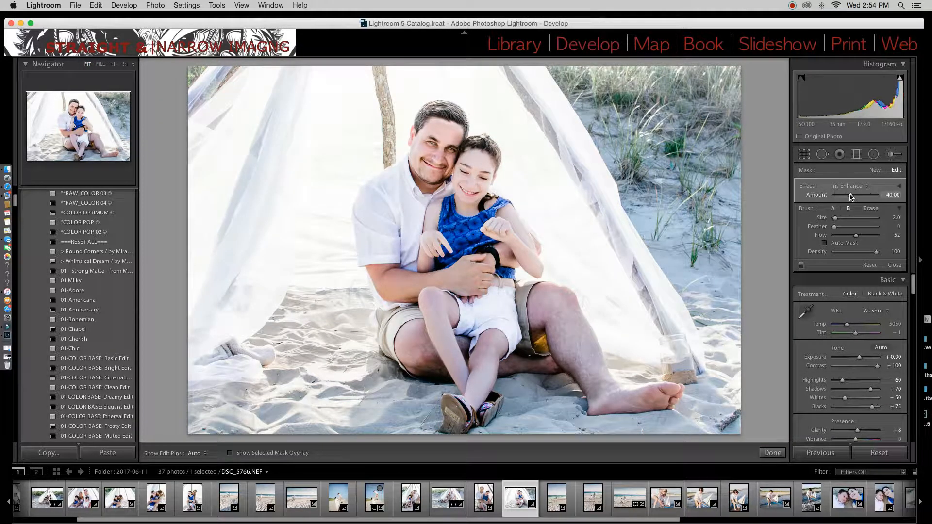
mouse_move(851, 196)
mouse_down()
mouse_move(838, 196)
mouse_move(869, 197)
mouse_up()
drag(869, 196, 853, 196)
click(772, 452)
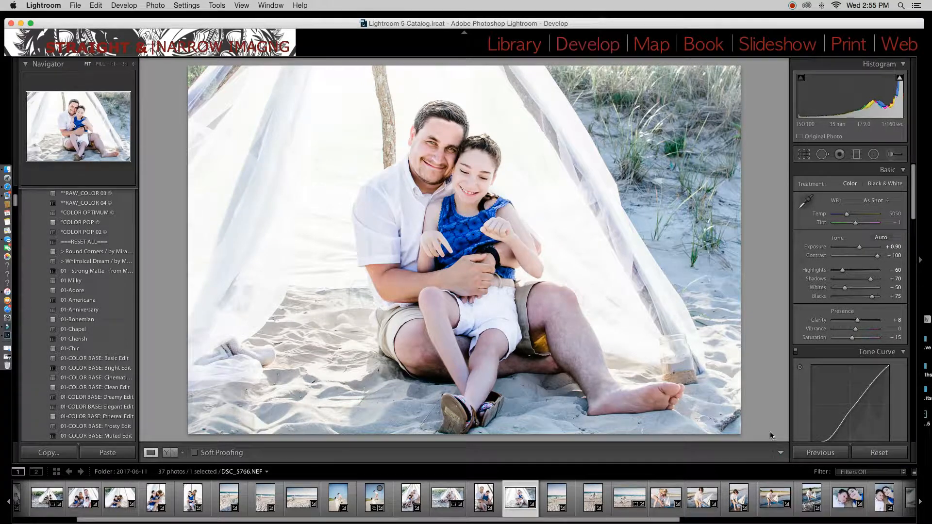
Review the photo's develop settings from Basic and Tone Curve through HSL, Detail, Lens Corrections and Effects
scroll(865, 285, down, 4)
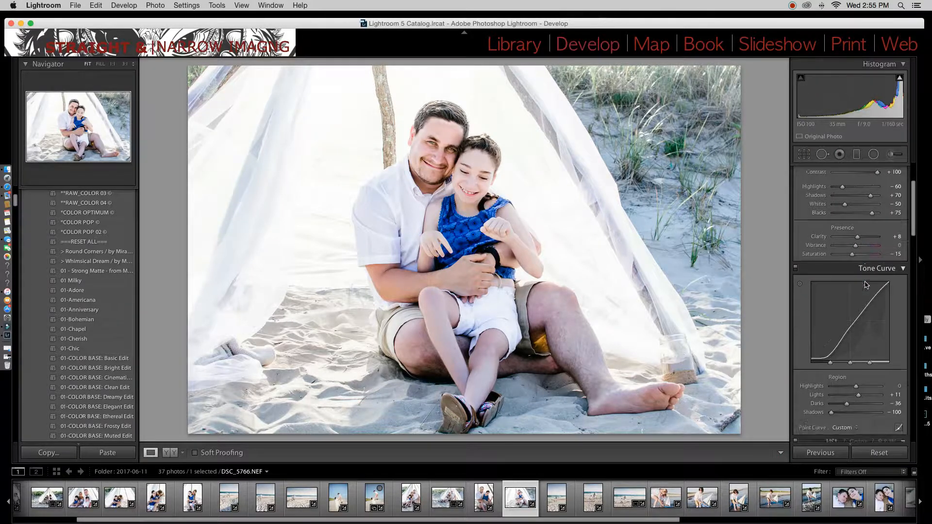
scroll(867, 285, down, 2)
scroll(866, 285, up, 3)
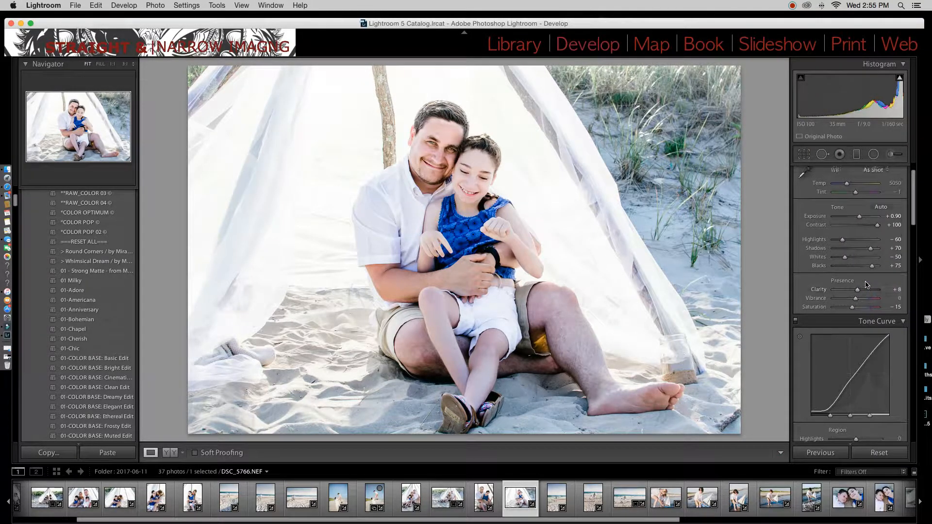
scroll(866, 285, down, 3)
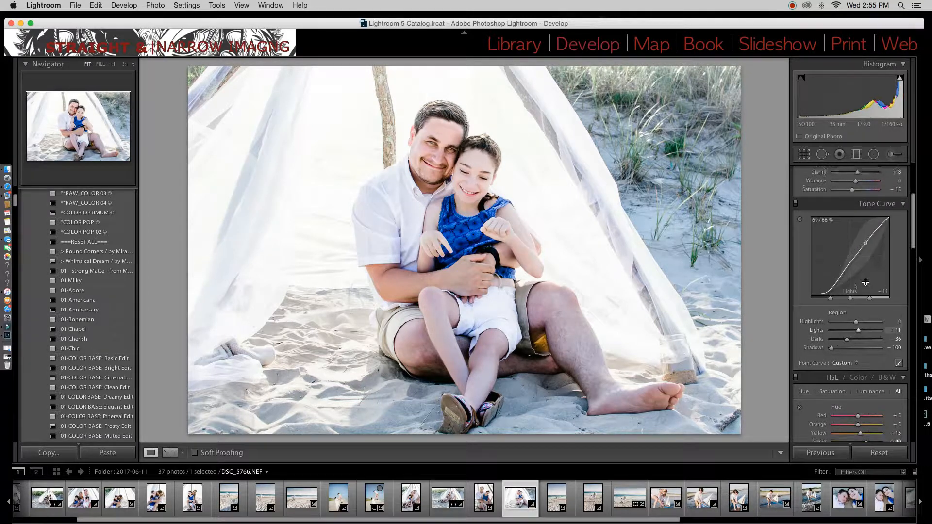
scroll(865, 282, up, 3)
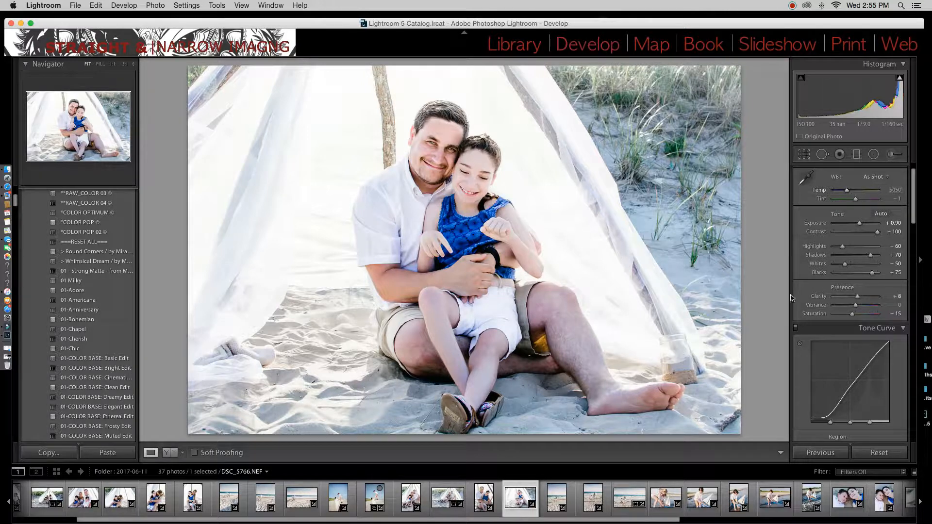
scroll(794, 298, down, 3)
scroll(794, 298, up, 3)
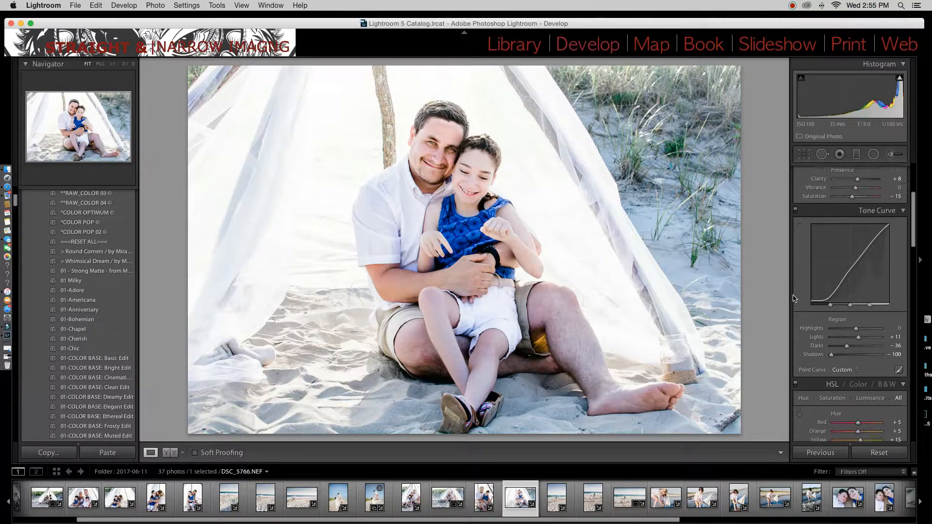
scroll(794, 298, up, 2)
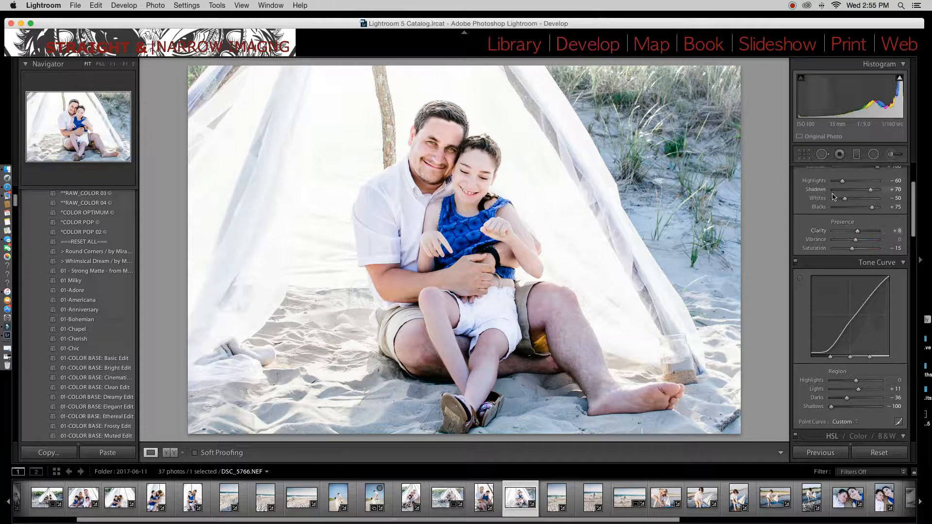
scroll(848, 242, down, 1)
scroll(849, 254, down, 10)
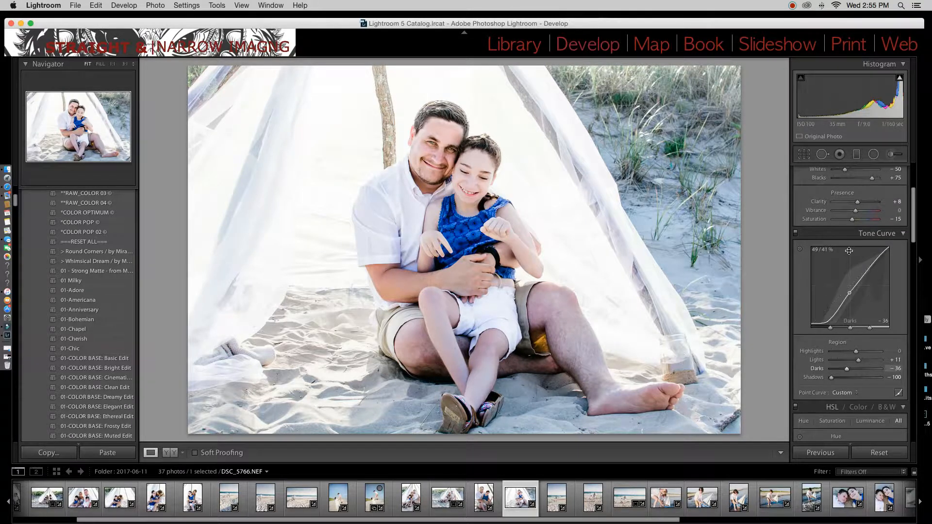
scroll(849, 253, down, 10)
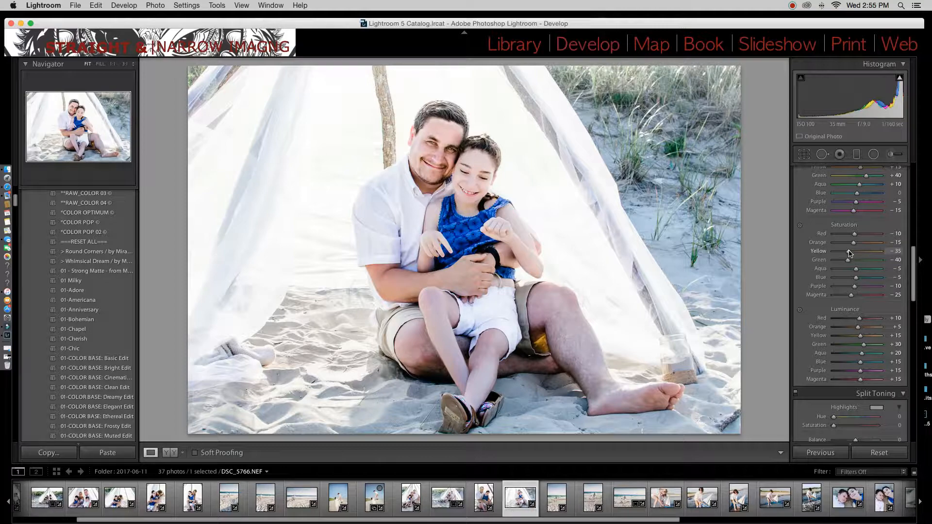
scroll(848, 252, down, 20)
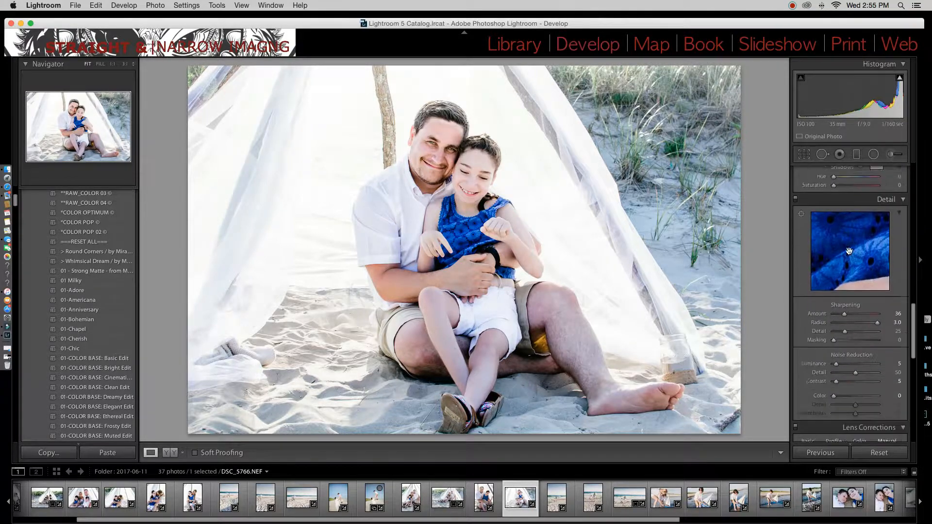
scroll(849, 252, down, 15)
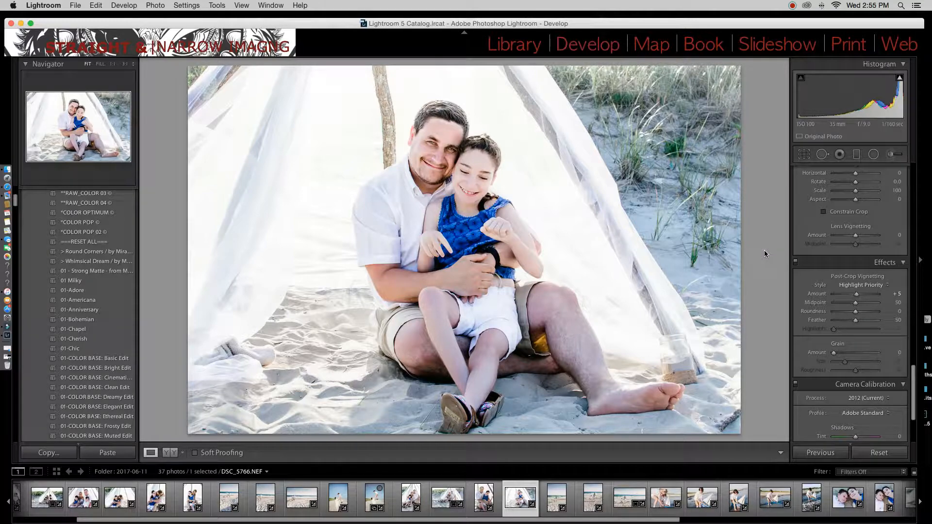
Compare the original and edited photo side by side and return to the single-photo view
key(y)
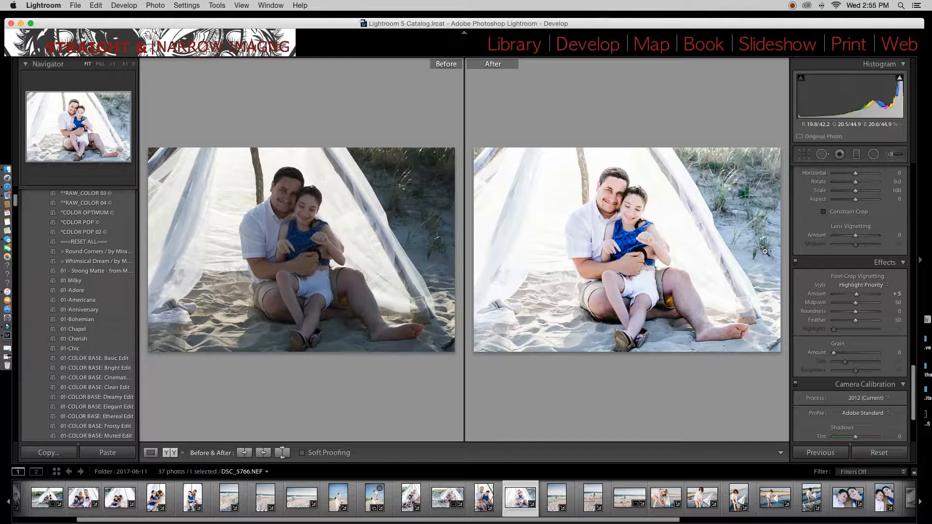
key(y)
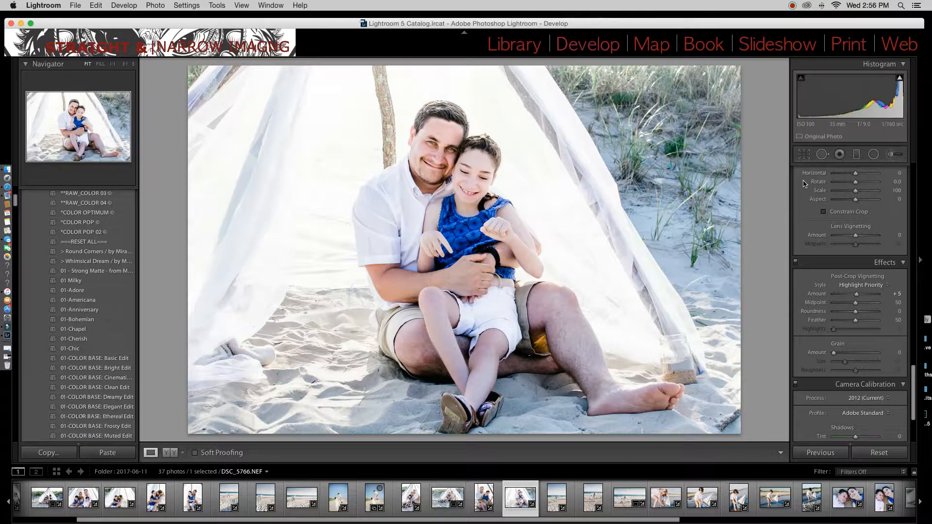